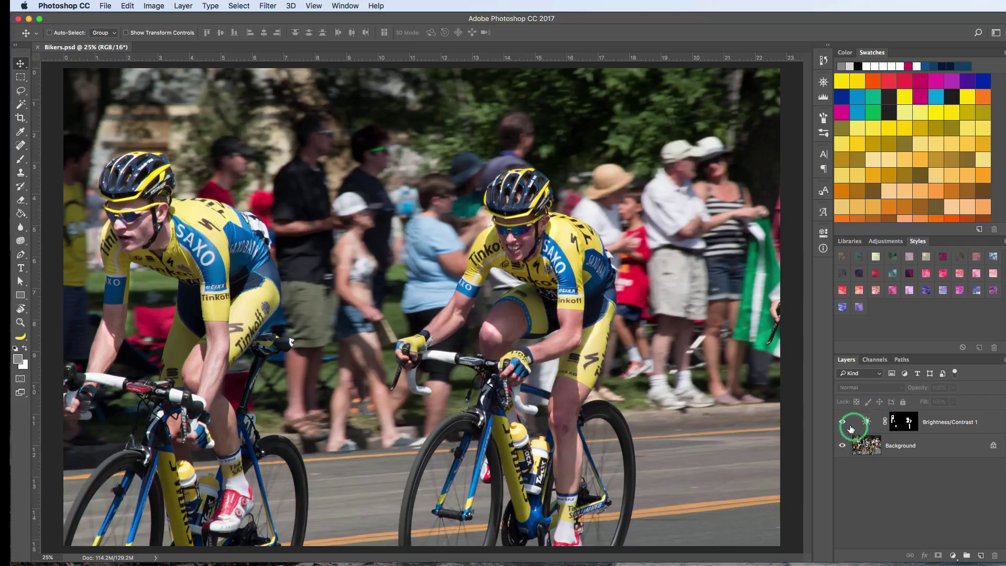
- Compare the photo with the Brightness/Contrast 1 adjustment layer hidden and shown, and inspect its brightness and contrast settings
click(842, 422)
click(842, 423)
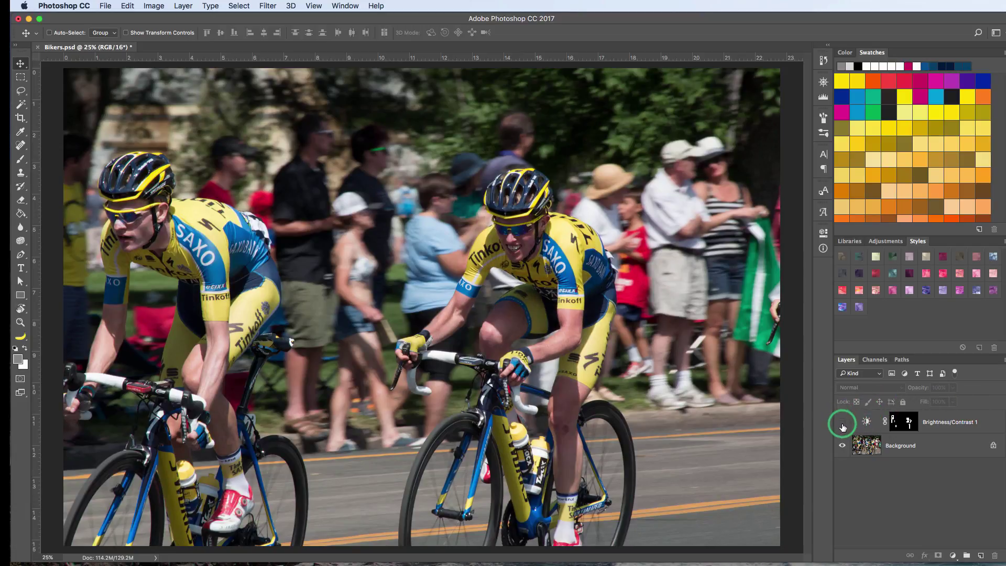
click(841, 422)
click(842, 423)
click(842, 421)
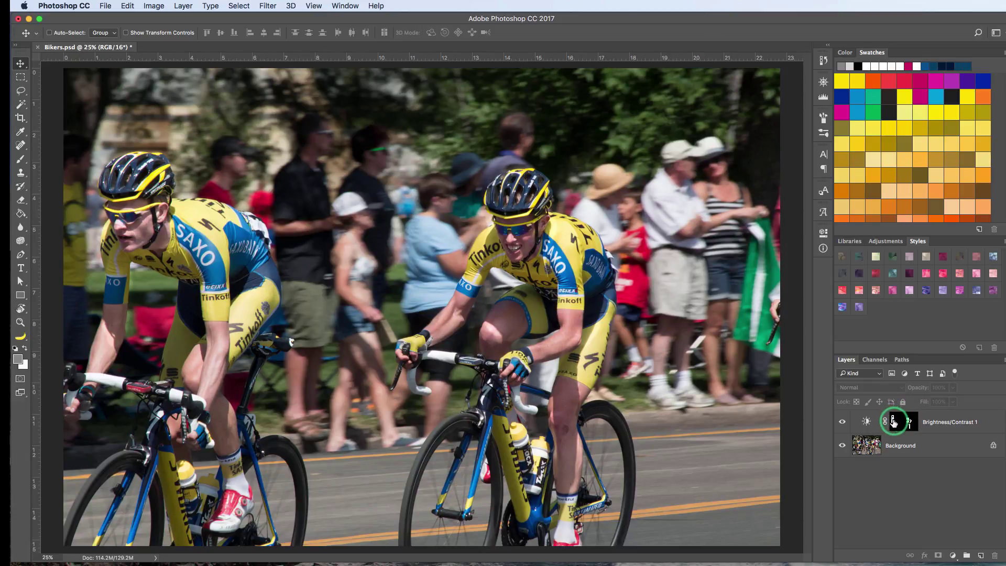
double_click(868, 423)
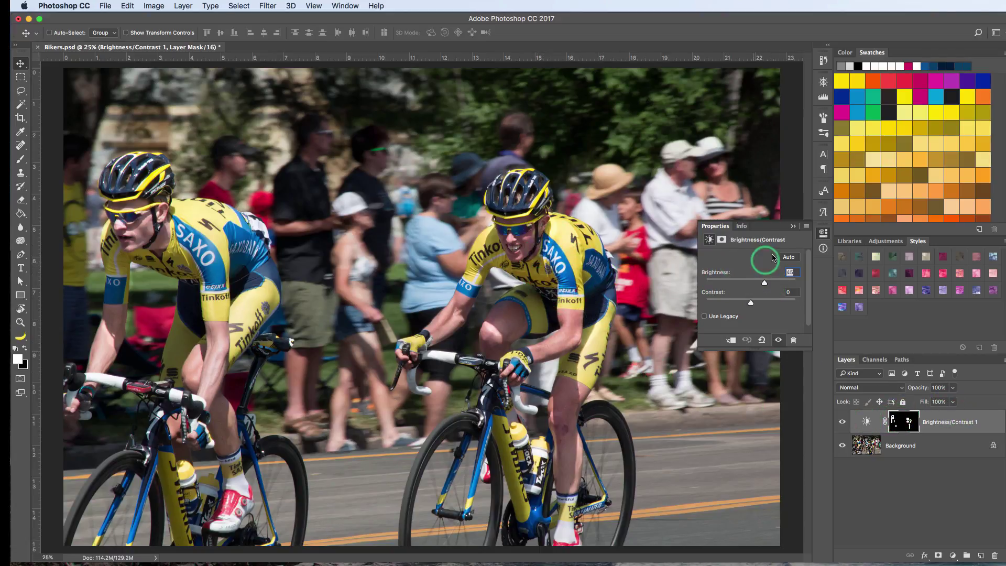
click(794, 229)
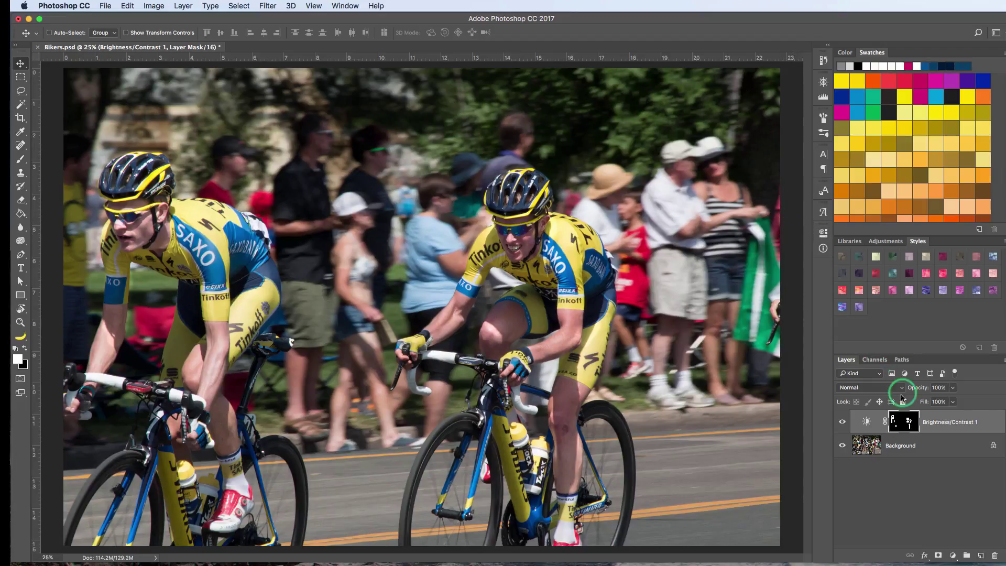
- Duplicate the Background layer and move the copy above the Brightness/Contrast 1 adjustment layer
click(915, 450)
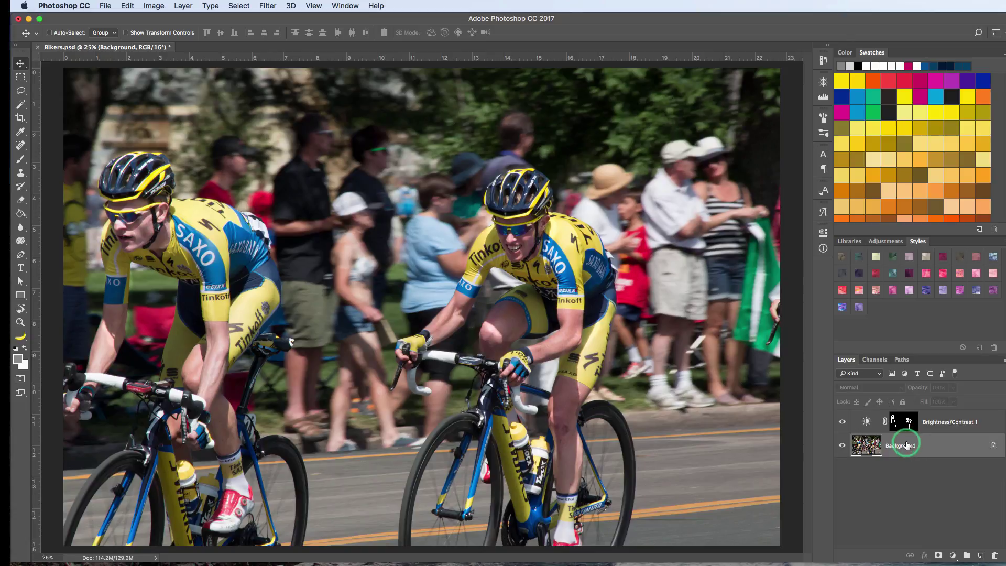
key(super+j)
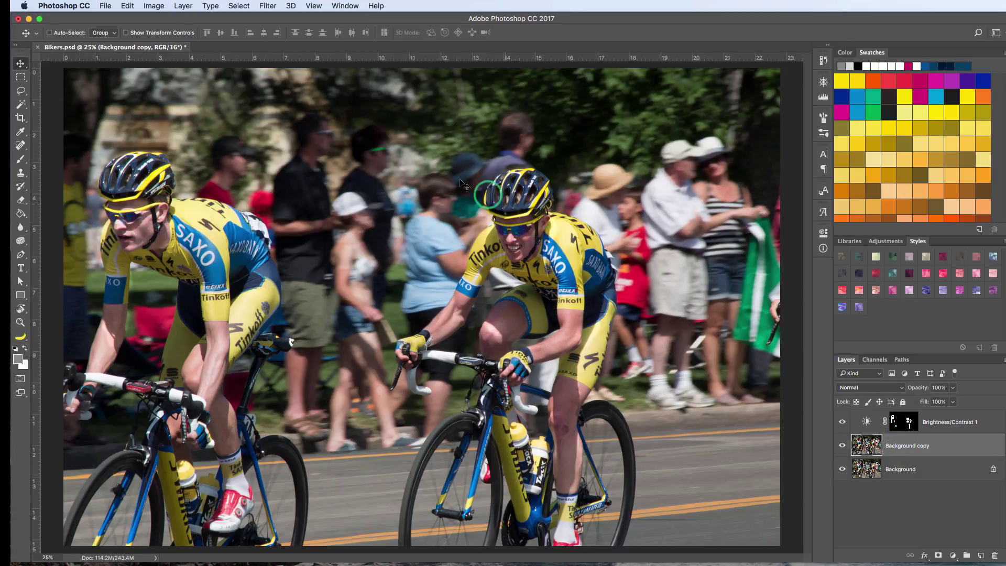
click(184, 6)
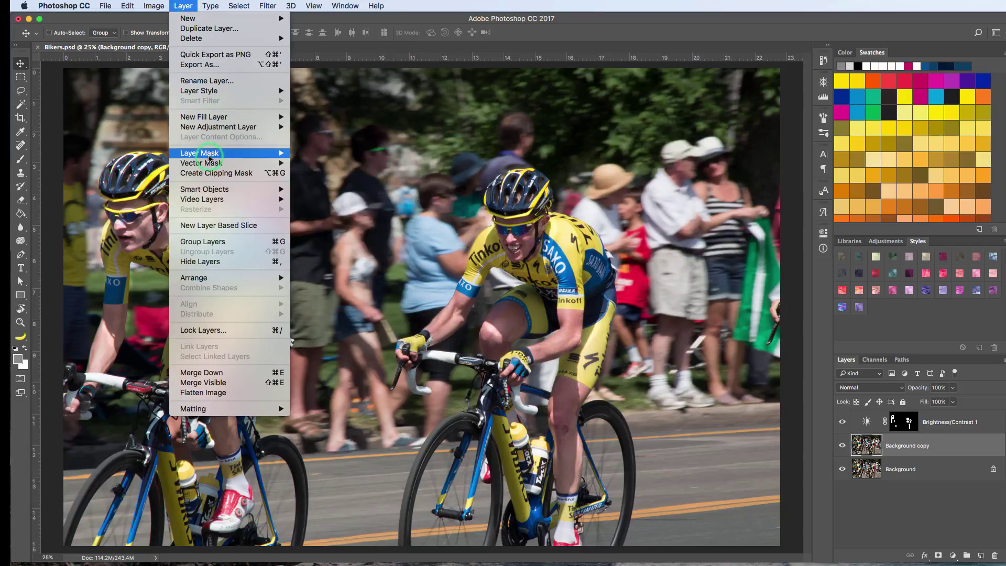
mouse_move(209, 155)
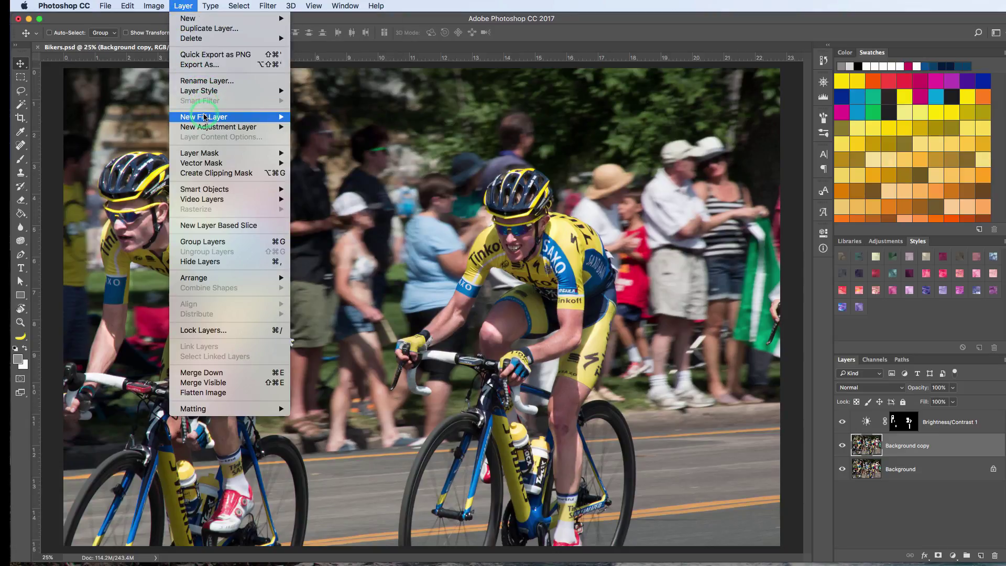
mouse_move(205, 118)
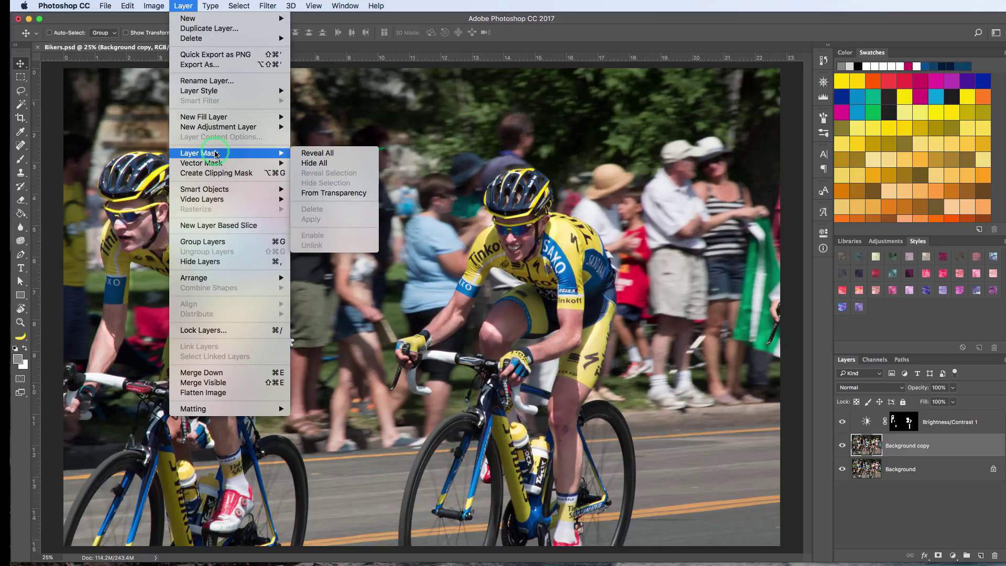
mouse_move(202, 21)
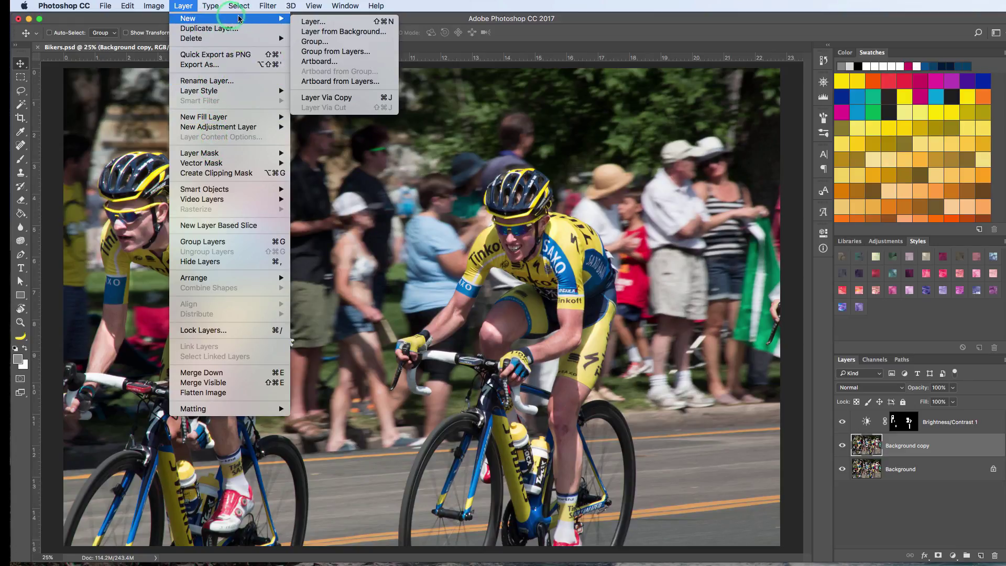
click(334, 99)
click(929, 450)
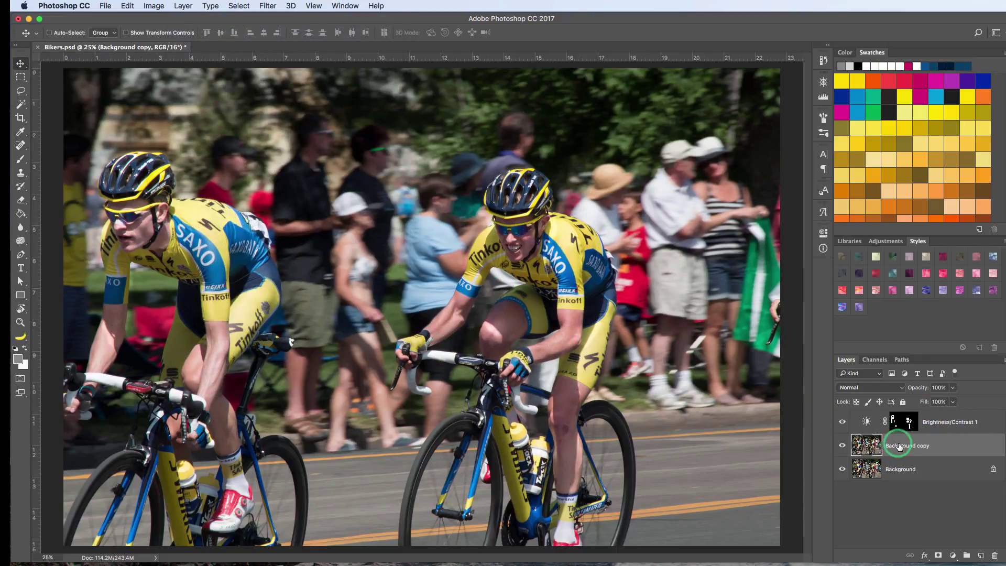
drag(906, 452, 908, 426)
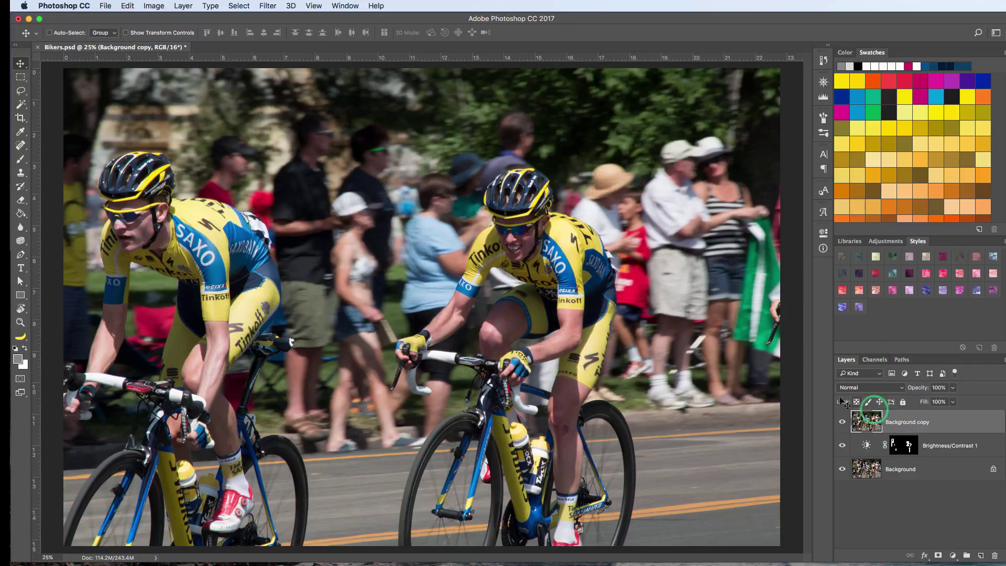
- Apply a Motion Blur to the Background copy layer with an angle of 0° and a distance of 251 pixels
click(267, 6)
mouse_move(291, 5)
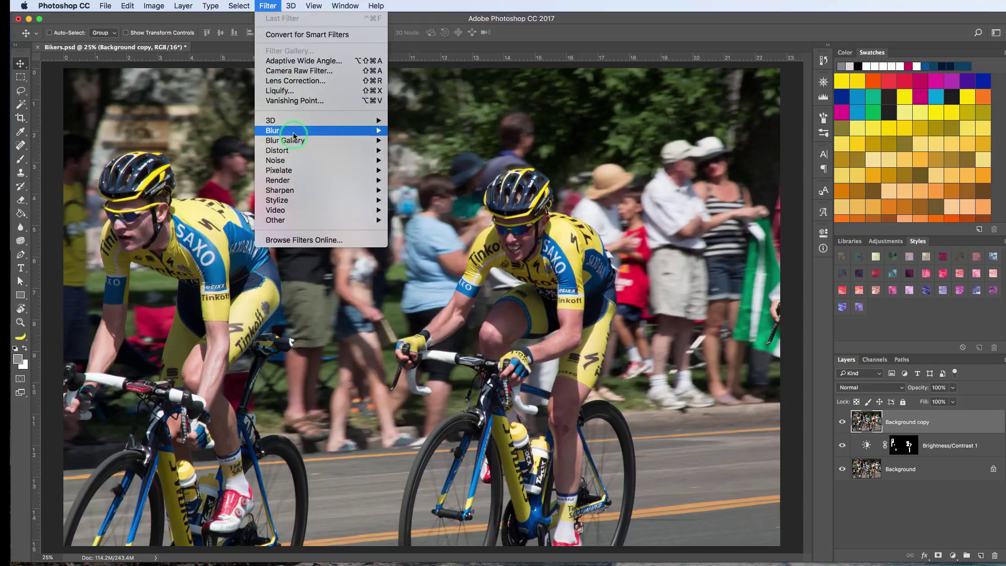
mouse_move(293, 134)
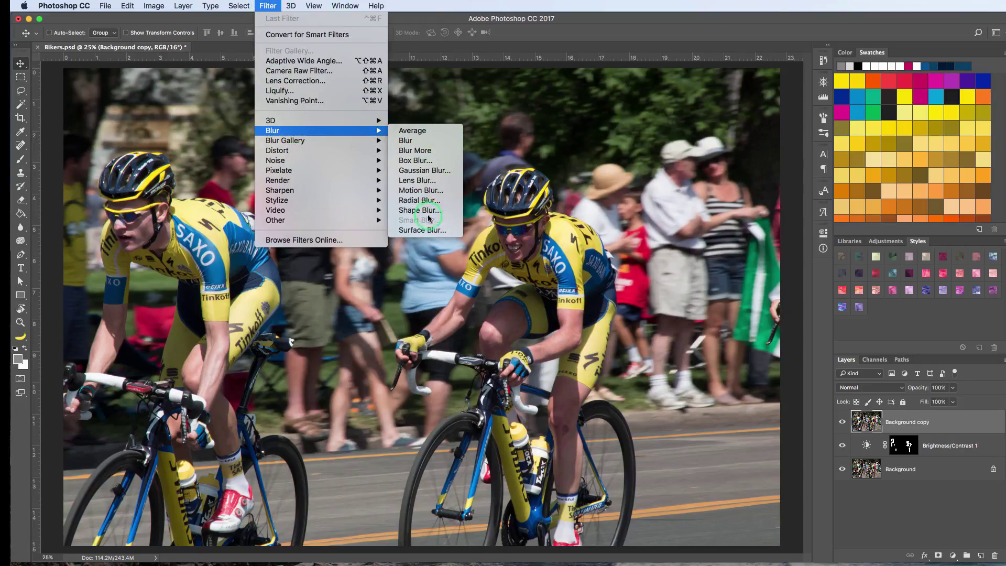
click(440, 191)
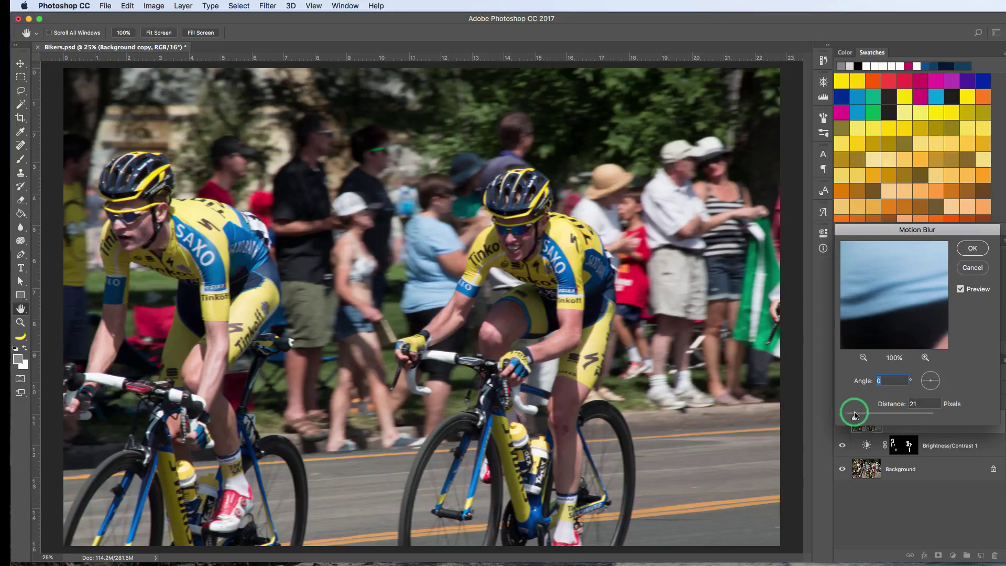
drag(855, 415, 897, 417)
click(877, 418)
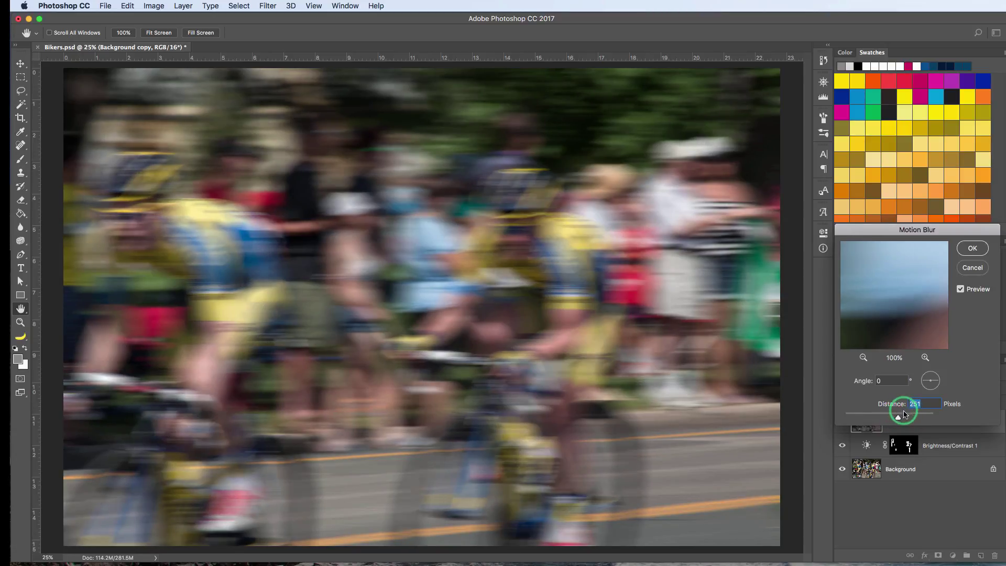
click(972, 248)
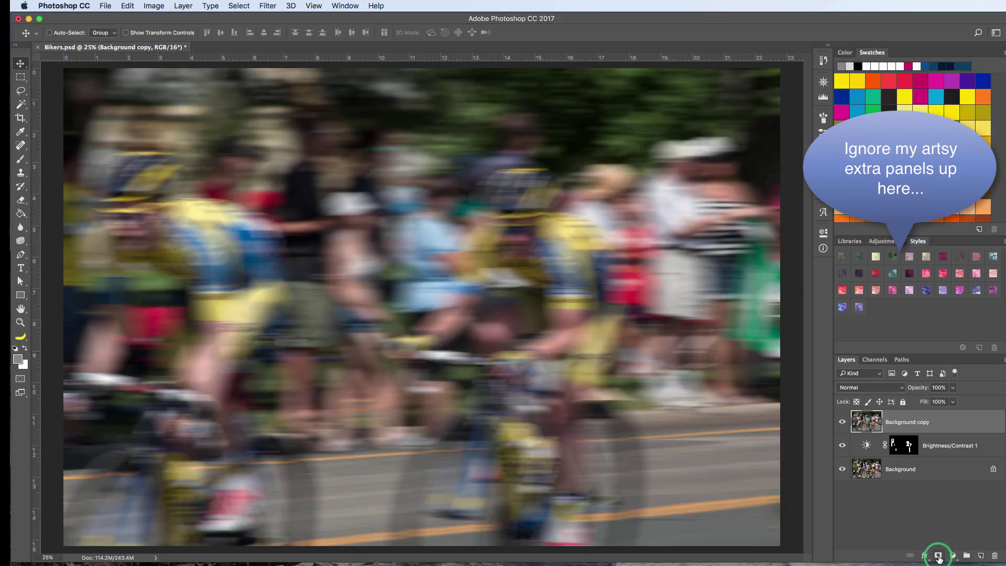
- Add a white layer mask to the blurred Background copy layer
click(953, 555)
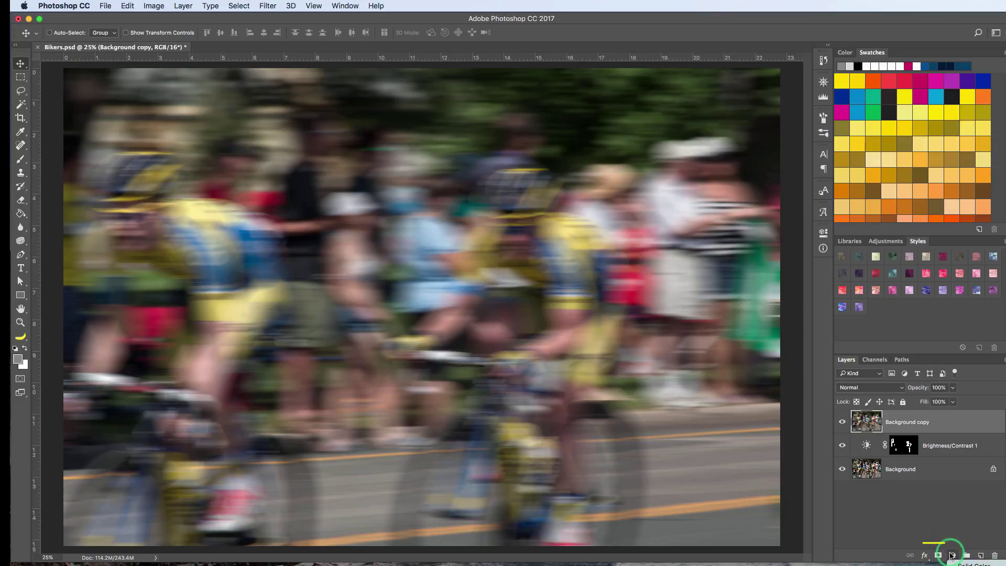
click(938, 557)
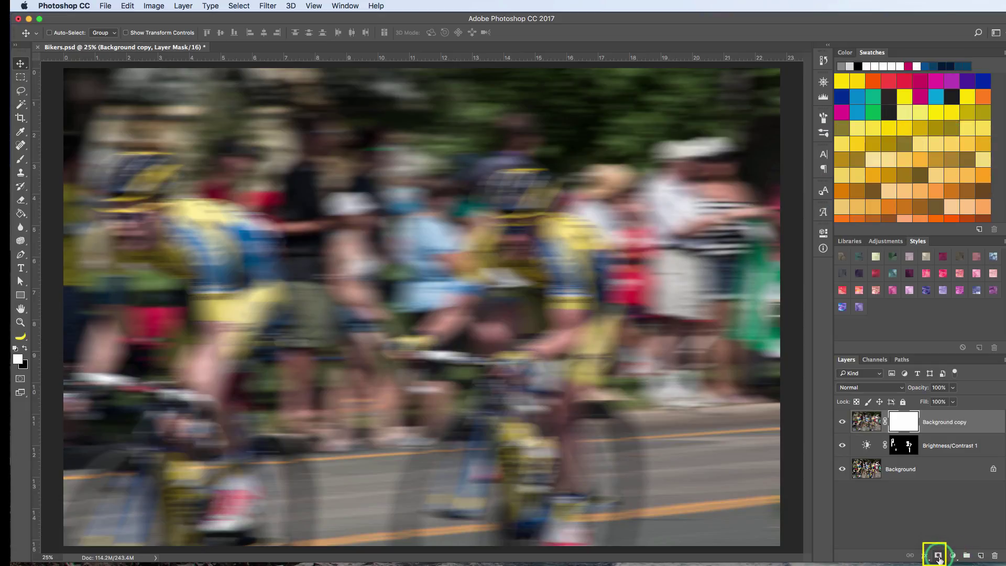
click(905, 425)
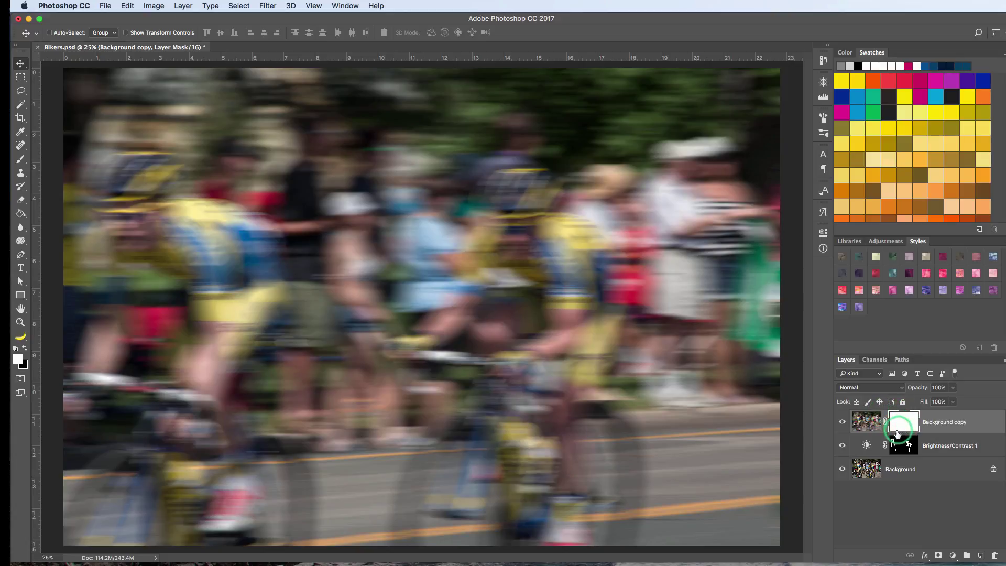
- Hide the blurred Background copy layer and, with the Background layer active, reset the foreground and background colors to black and white
click(843, 423)
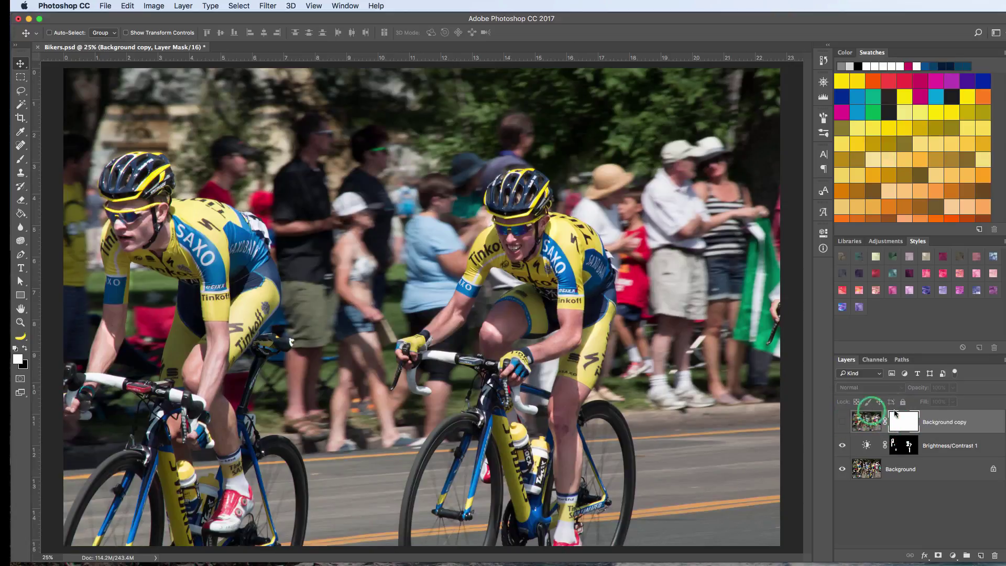
click(870, 467)
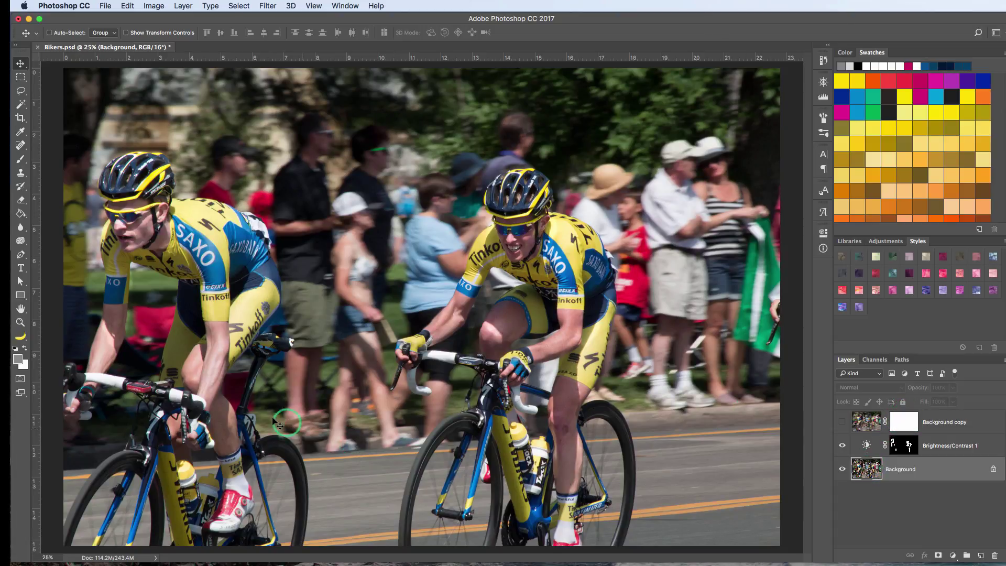
click(16, 348)
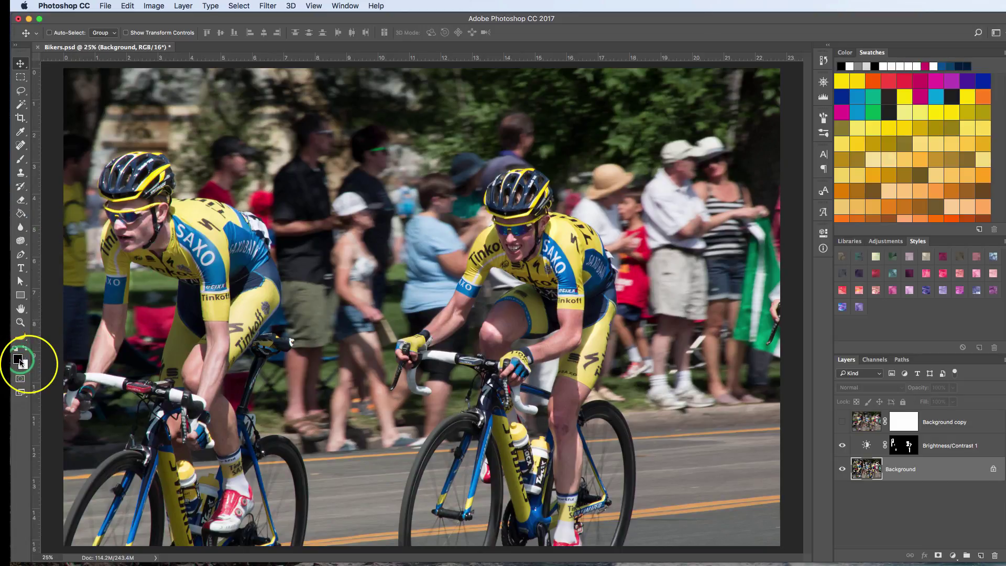
- On a duplicate of the Background layer, select the left cyclist and his bike with the Quick Selection tool in add mode
click(21, 106)
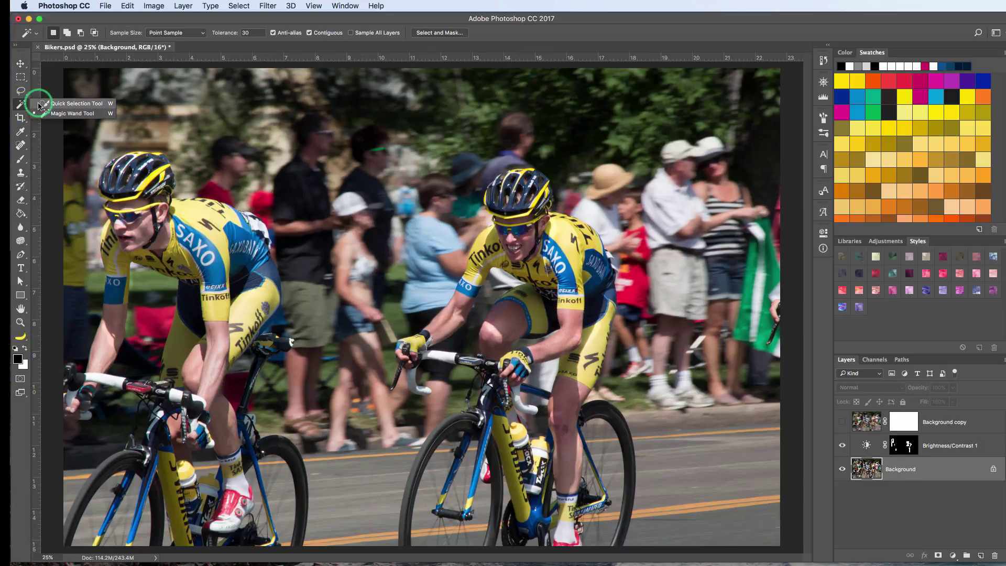
click(44, 104)
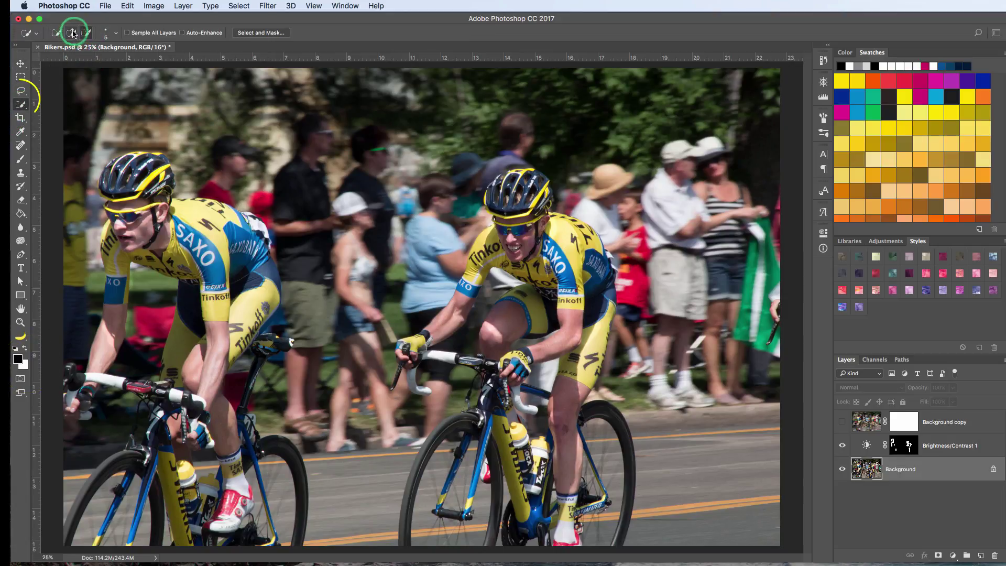
click(72, 33)
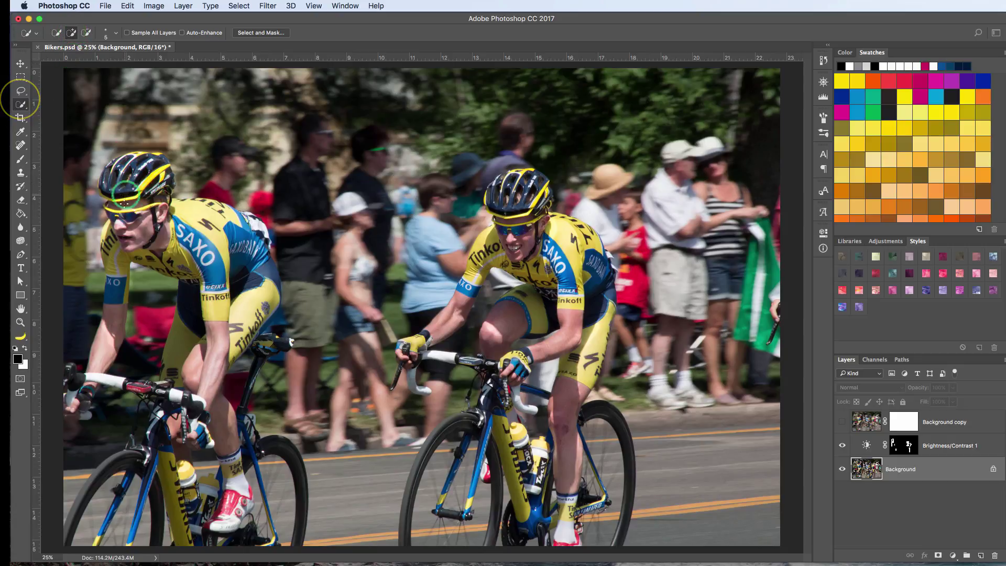
drag(126, 187, 212, 264)
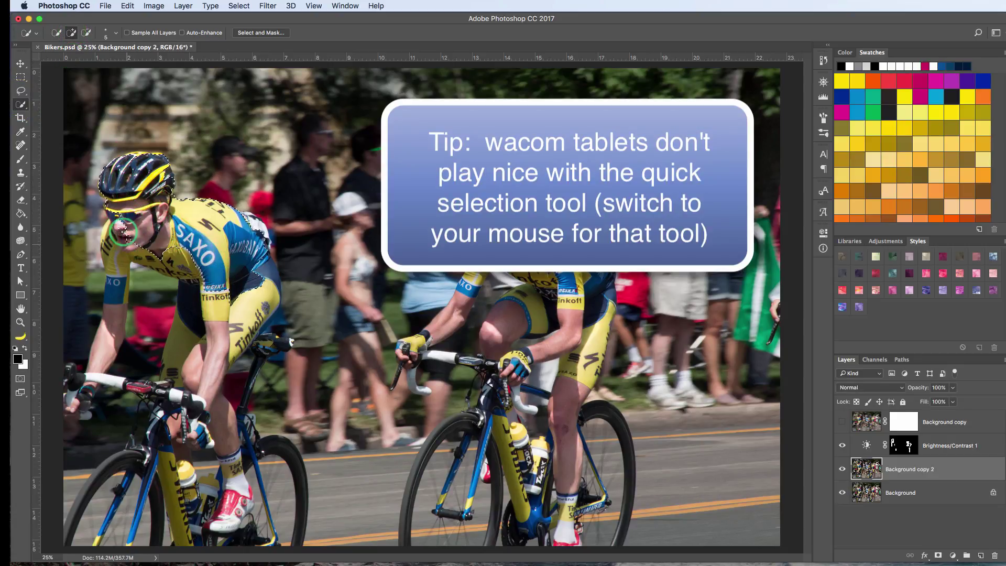
mouse_move(124, 232)
mouse_down()
mouse_move(109, 322)
mouse_move(112, 300)
mouse_move(216, 269)
mouse_up()
mouse_move(240, 232)
mouse_down()
mouse_move(253, 226)
mouse_move(262, 272)
mouse_move(247, 335)
mouse_move(211, 389)
mouse_move(219, 360)
mouse_up()
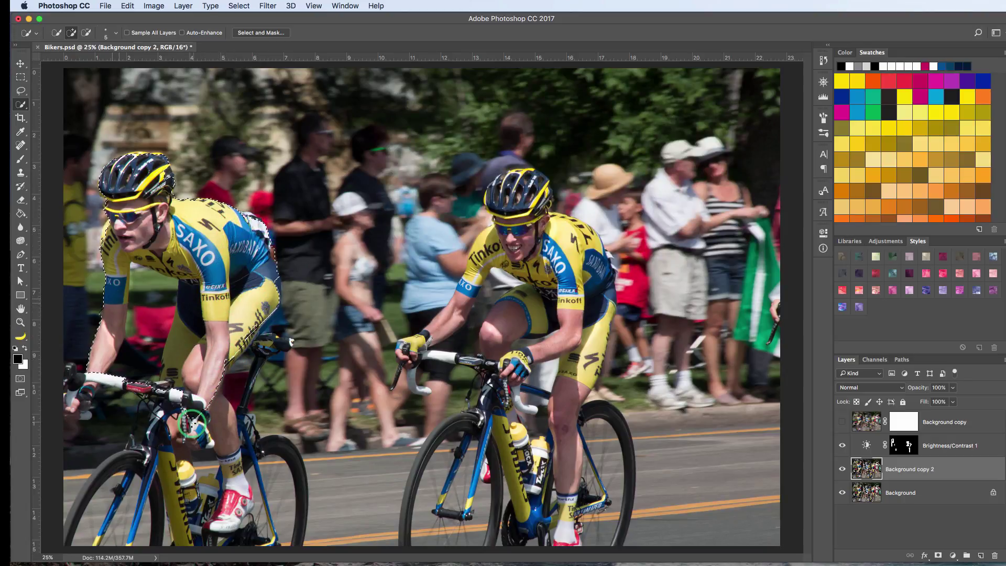
mouse_move(84, 473)
mouse_down()
mouse_move(89, 490)
mouse_move(125, 468)
mouse_move(172, 530)
mouse_up()
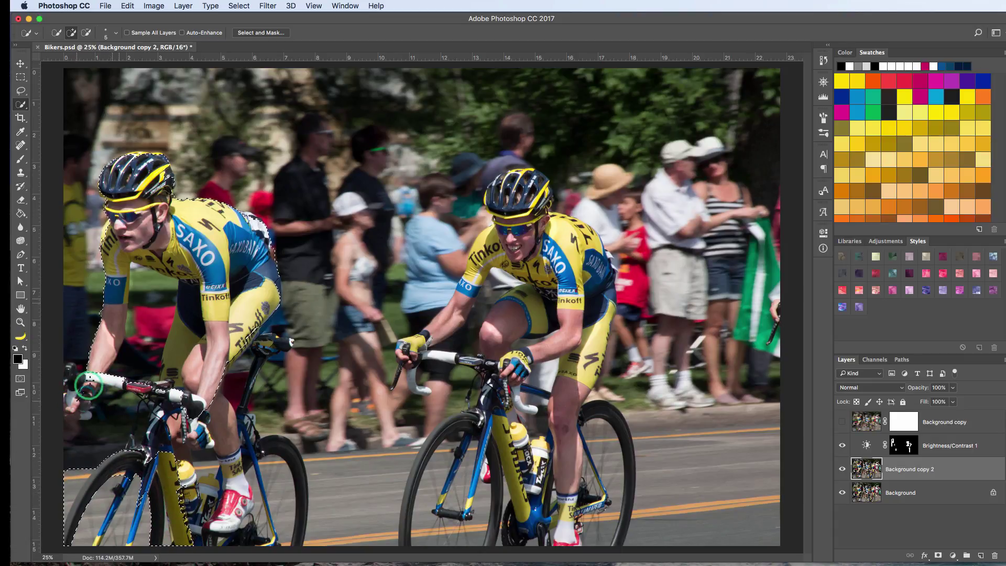
mouse_move(89, 386)
mouse_down()
mouse_move(59, 377)
mouse_move(79, 377)
mouse_move(72, 400)
mouse_up()
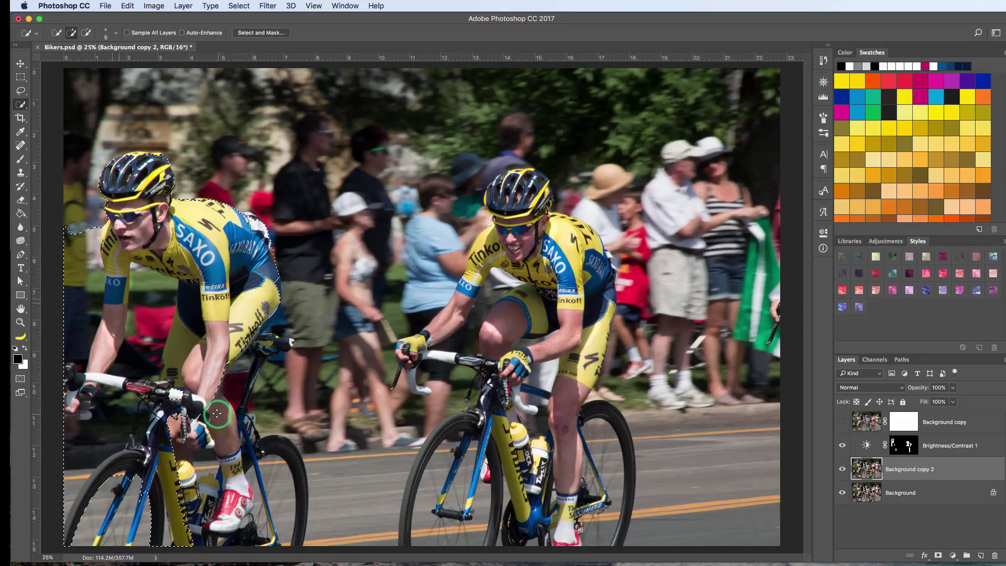
mouse_move(217, 413)
mouse_down()
mouse_move(252, 537)
mouse_move(269, 462)
mouse_move(302, 508)
mouse_up()
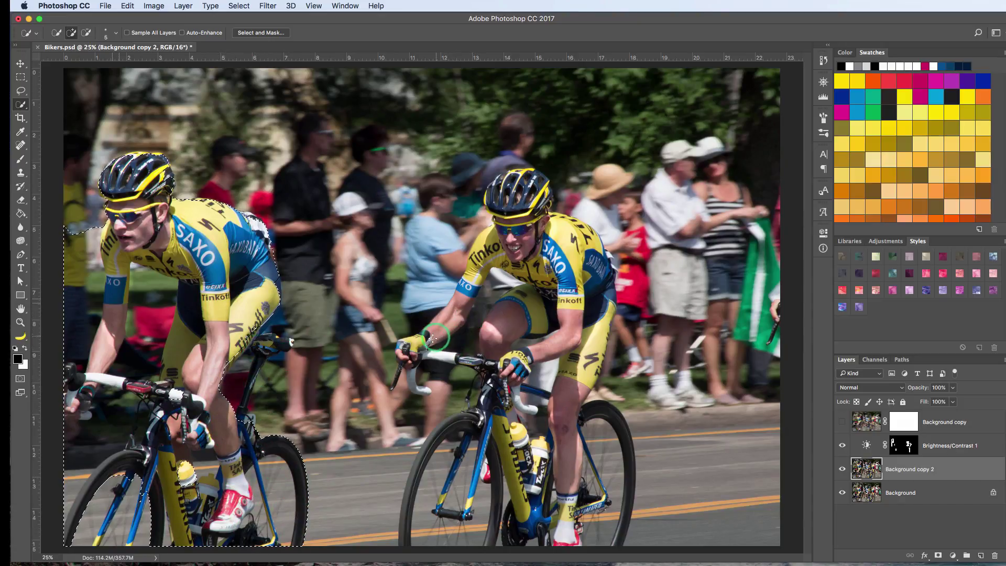
- Extend the selection to the right cyclist with his bike and to the saddle of the left bike
mouse_move(433, 338)
mouse_down()
mouse_move(525, 202)
mouse_move(572, 328)
mouse_move(529, 186)
mouse_move(512, 194)
mouse_move(527, 194)
mouse_move(578, 240)
mouse_move(603, 276)
mouse_move(559, 542)
mouse_move(569, 560)
mouse_move(501, 234)
mouse_move(506, 278)
mouse_move(535, 292)
mouse_move(500, 353)
mouse_move(501, 536)
mouse_move(476, 432)
mouse_move(455, 434)
mouse_move(446, 459)
mouse_move(440, 542)
mouse_move(403, 542)
mouse_move(405, 492)
mouse_move(462, 367)
mouse_move(229, 376)
mouse_up()
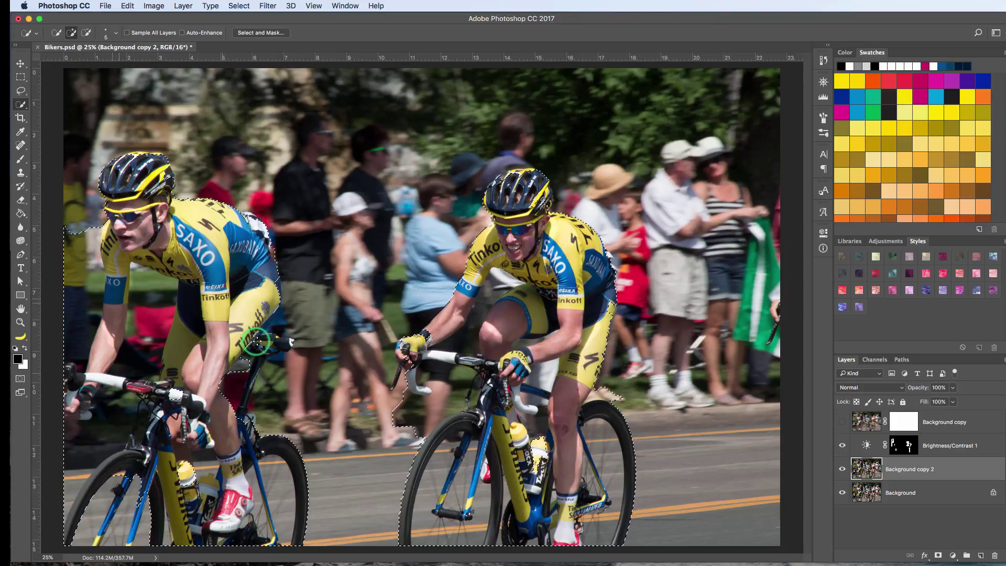
drag(256, 342, 271, 345)
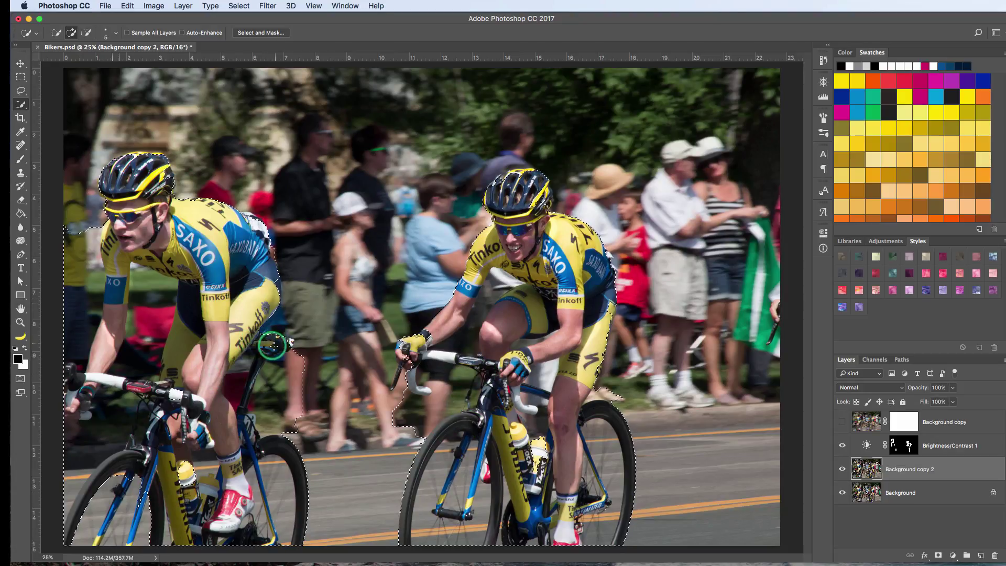
- Subtract the background around the red chair between the left cyclist's arm and thigh, and return Quick Selection to add mode
click(86, 32)
mouse_move(144, 293)
mouse_down()
mouse_move(148, 321)
mouse_move(144, 285)
mouse_move(149, 333)
mouse_move(132, 357)
mouse_up()
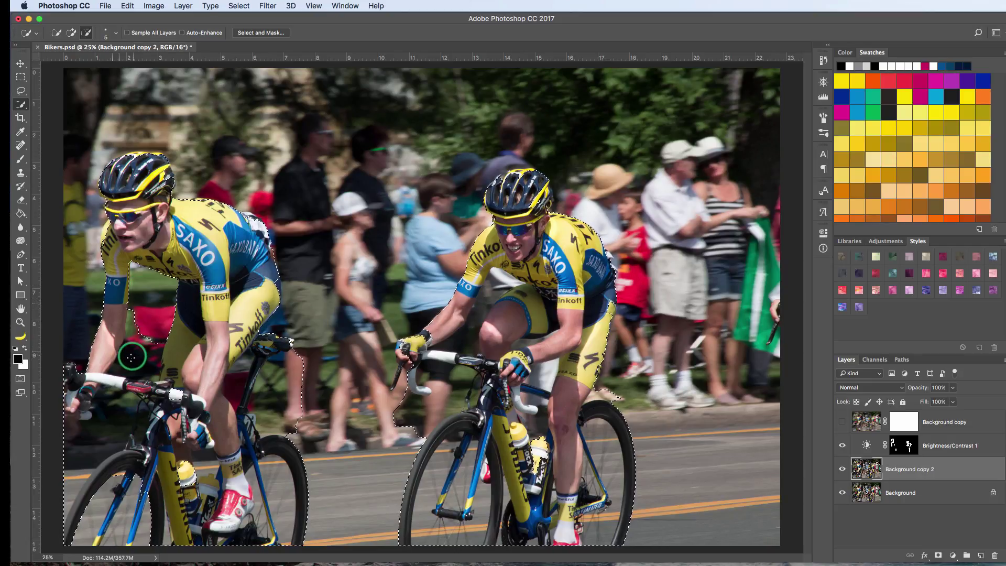
click(71, 33)
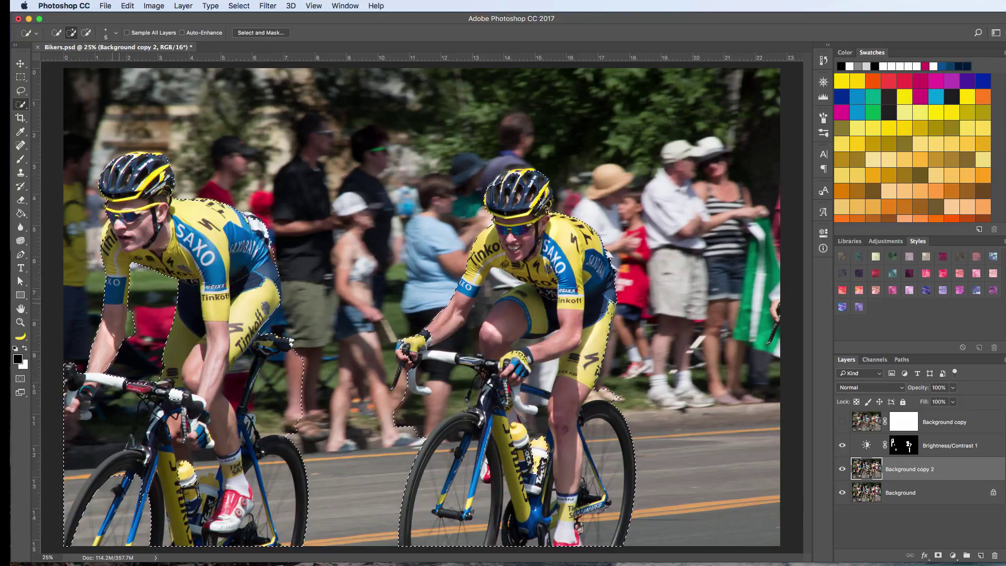
- Show the blurred Background copy layer, target its layer mask, and ready the Brush tool with black as the foreground color
click(842, 422)
click(905, 422)
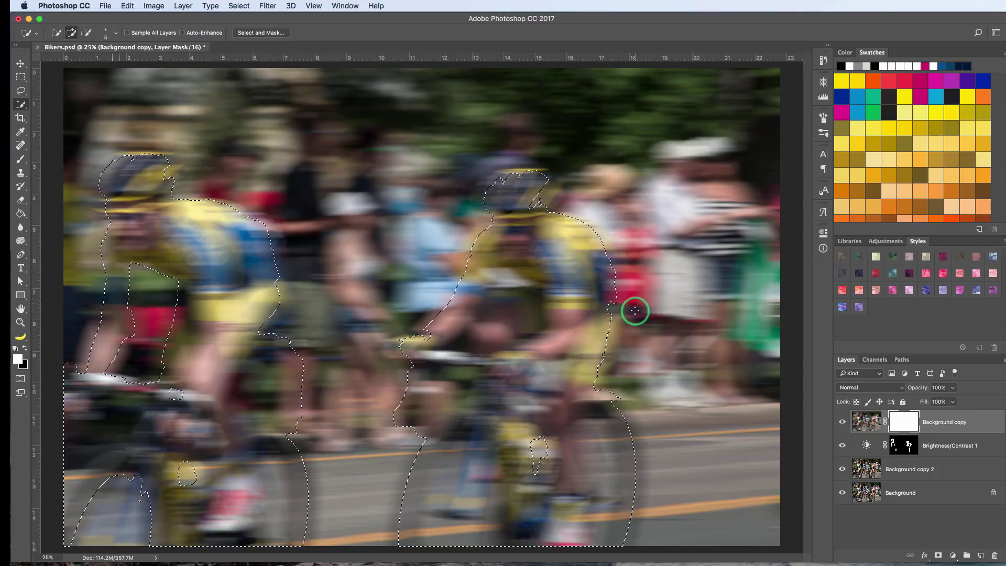
click(21, 160)
click(17, 347)
click(24, 350)
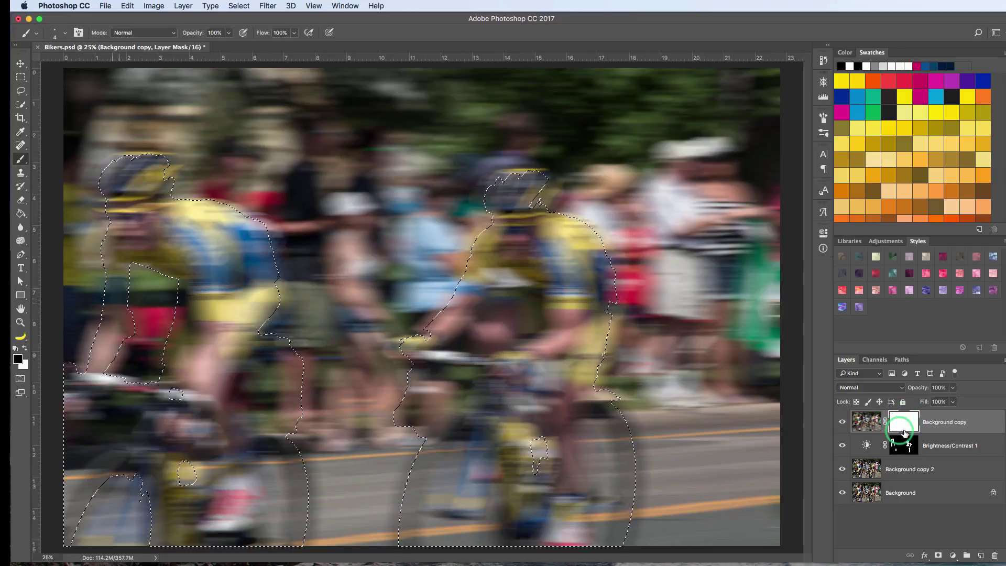
drag(910, 415, 890, 441)
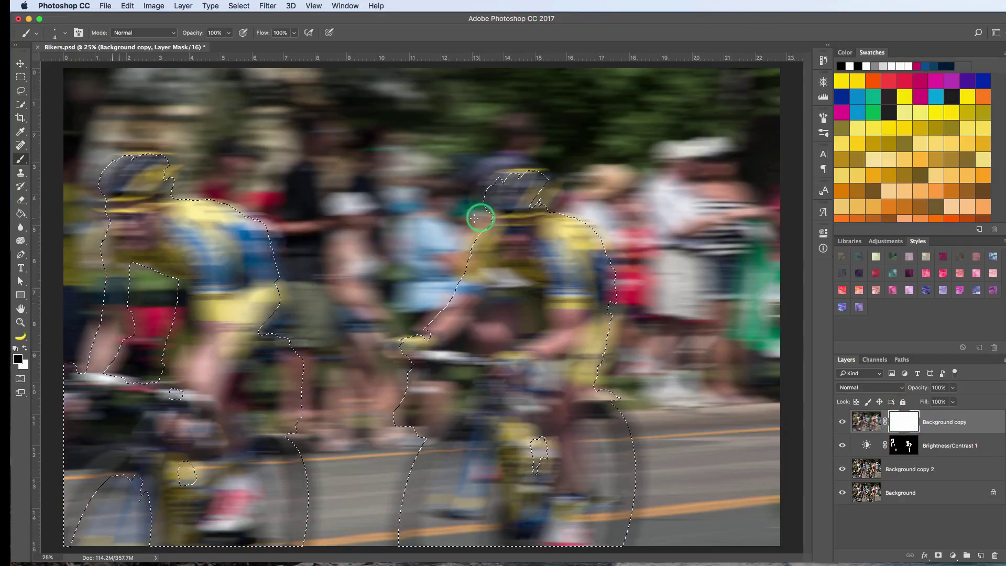
- Paint both selected cyclists and their bikes black on the Background copy mask with a hard 153 px brush, and deselect
click(69, 33)
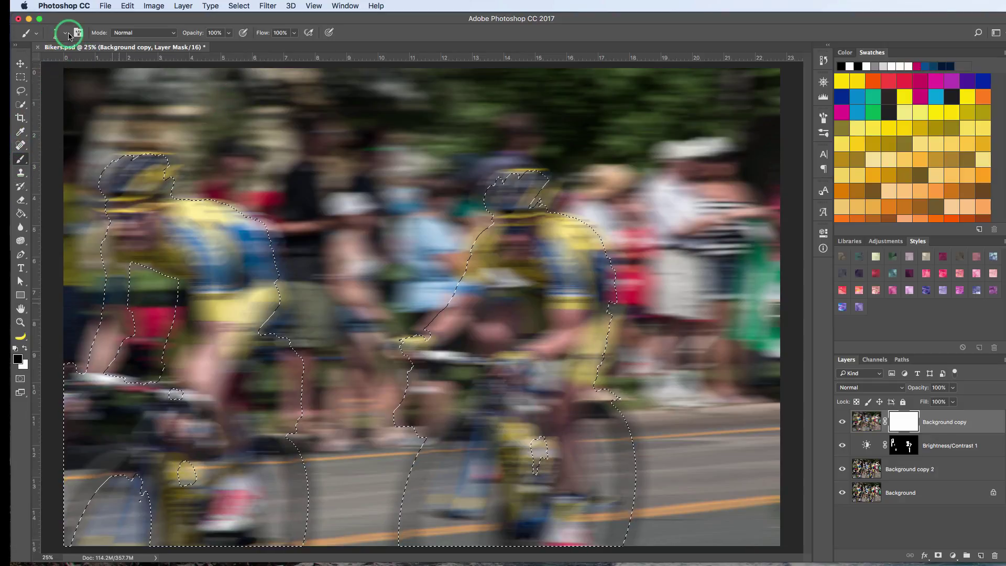
click(69, 35)
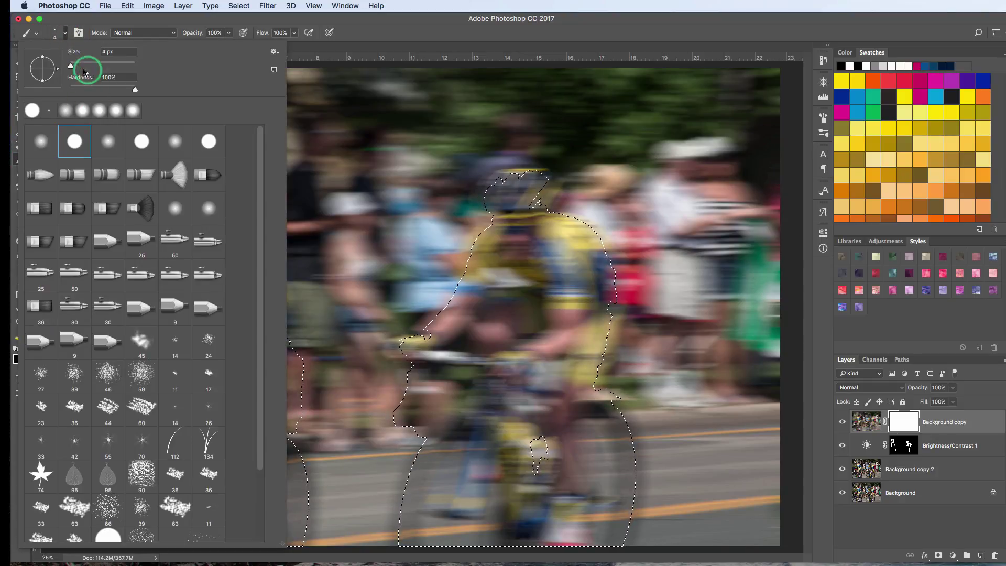
mouse_move(71, 66)
mouse_down()
mouse_move(141, 68)
mouse_move(106, 66)
mouse_up()
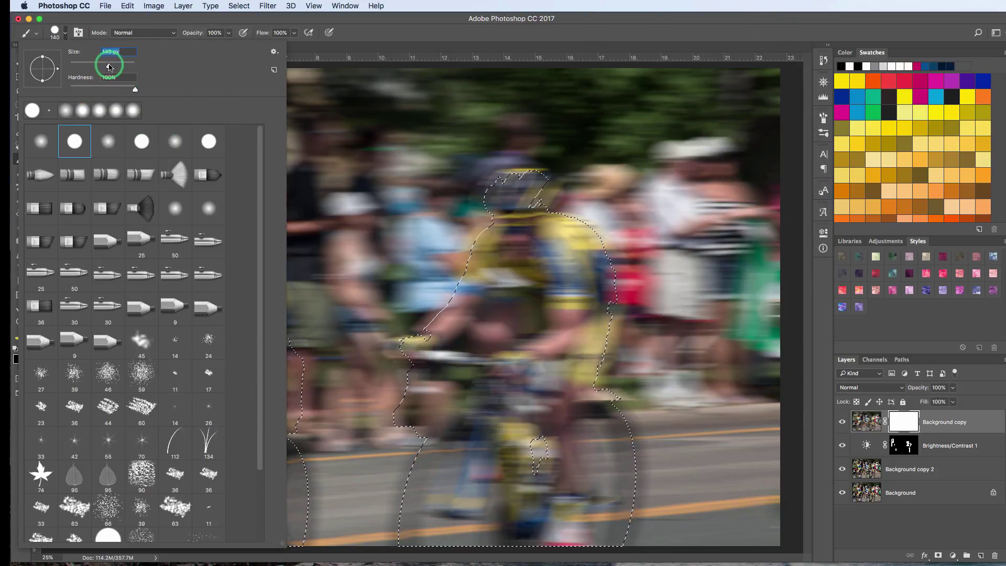
mouse_move(513, 171)
mouse_down()
mouse_move(485, 197)
mouse_move(514, 196)
mouse_move(456, 267)
mouse_move(551, 307)
mouse_move(471, 325)
mouse_move(651, 329)
mouse_move(550, 377)
mouse_move(540, 341)
mouse_move(450, 390)
mouse_move(642, 458)
mouse_move(662, 545)
mouse_move(548, 517)
mouse_move(600, 471)
mouse_move(644, 506)
mouse_move(549, 508)
mouse_move(618, 407)
mouse_move(561, 419)
mouse_move(545, 406)
mouse_move(409, 474)
mouse_move(392, 510)
mouse_move(411, 545)
mouse_move(388, 545)
mouse_up()
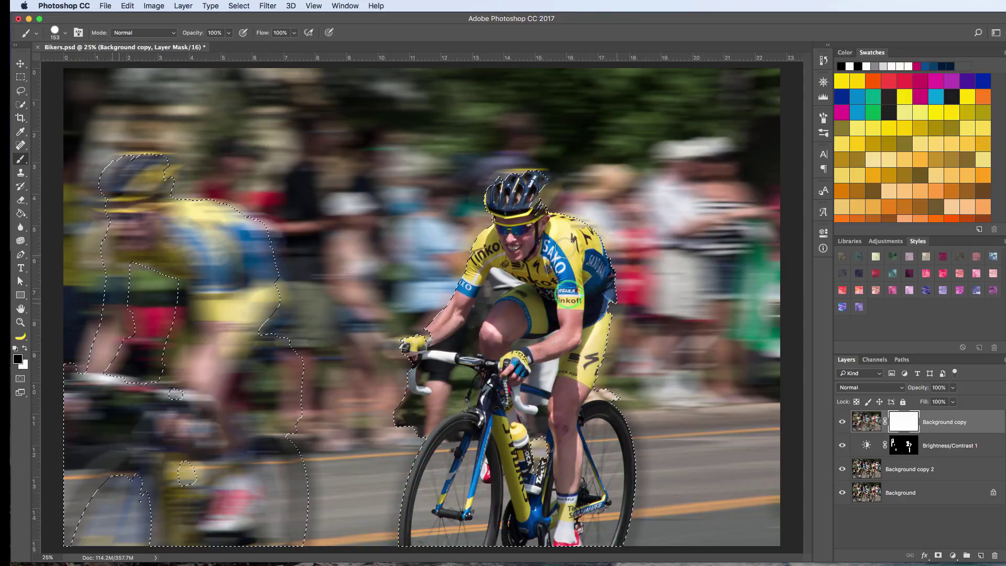
mouse_move(168, 184)
mouse_down()
mouse_move(138, 171)
mouse_move(156, 130)
mouse_move(158, 151)
mouse_move(144, 164)
mouse_move(203, 168)
mouse_move(144, 273)
mouse_move(104, 311)
mouse_move(98, 362)
mouse_move(78, 336)
mouse_move(130, 320)
mouse_move(144, 200)
mouse_move(139, 226)
mouse_move(179, 267)
mouse_move(130, 288)
mouse_move(223, 278)
mouse_move(204, 352)
mouse_move(210, 384)
mouse_move(183, 389)
mouse_move(201, 347)
mouse_move(286, 283)
mouse_move(192, 377)
mouse_move(145, 466)
mouse_move(138, 422)
mouse_move(196, 373)
mouse_move(98, 361)
mouse_move(100, 446)
mouse_move(136, 470)
mouse_move(158, 462)
mouse_move(136, 395)
mouse_move(138, 458)
mouse_move(196, 437)
mouse_move(162, 492)
mouse_move(224, 465)
mouse_move(199, 506)
mouse_move(212, 545)
mouse_move(127, 555)
mouse_move(139, 516)
mouse_move(183, 548)
mouse_move(259, 542)
mouse_move(268, 520)
mouse_move(314, 501)
mouse_move(289, 497)
mouse_move(282, 534)
mouse_move(266, 441)
mouse_move(260, 463)
mouse_move(277, 418)
mouse_move(260, 441)
mouse_move(290, 368)
mouse_move(289, 465)
mouse_move(316, 366)
mouse_move(255, 352)
mouse_move(266, 334)
mouse_move(264, 444)
mouse_move(149, 454)
mouse_move(222, 475)
mouse_move(307, 395)
mouse_move(255, 334)
mouse_move(299, 369)
mouse_move(245, 446)
mouse_move(235, 439)
mouse_move(257, 422)
mouse_up()
key(super+d)
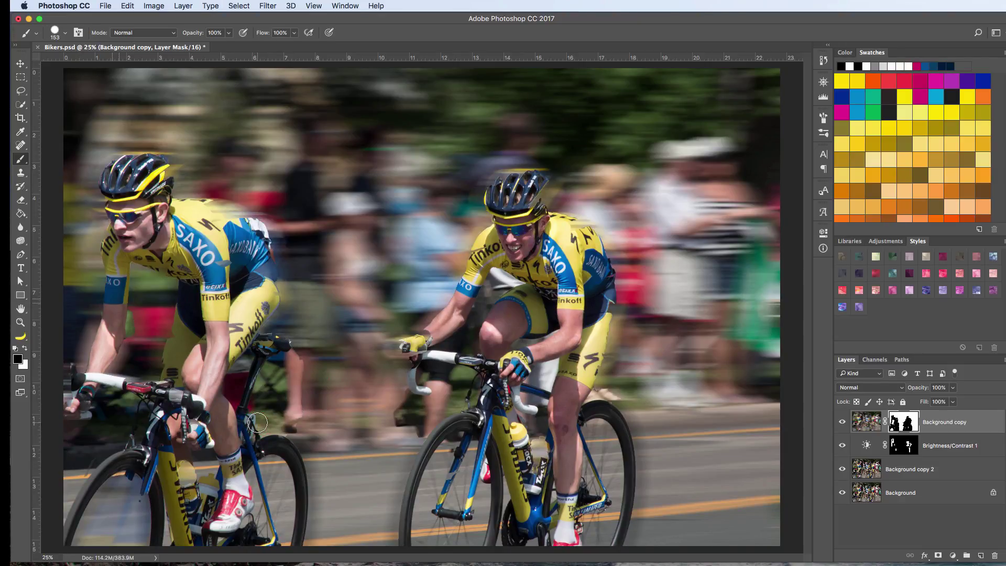
- With a soft 71 px brush at 0% hardness, clean up the mask around the right cyclist's helmet, rear wheel, hand and handlebar
click(65, 34)
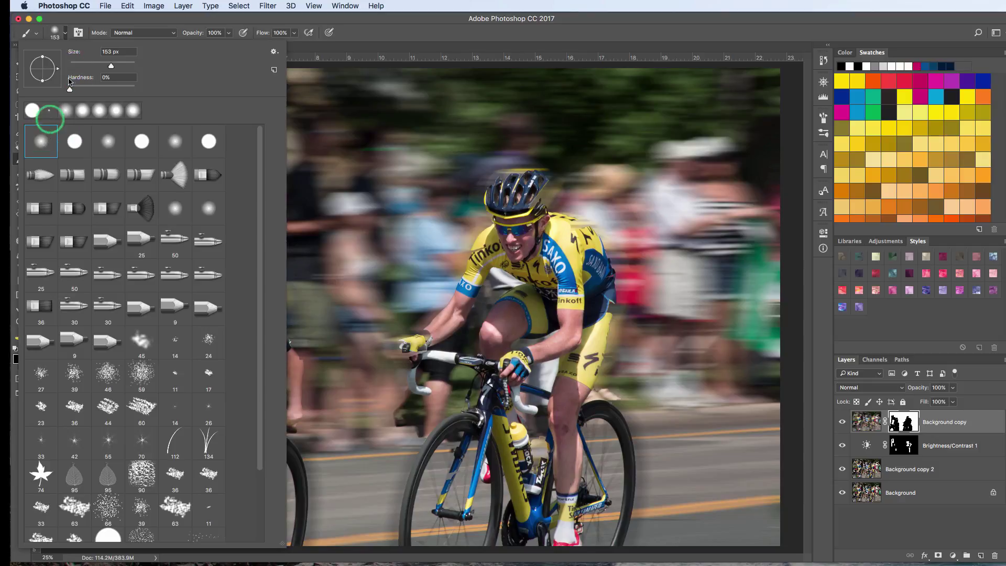
click(92, 63)
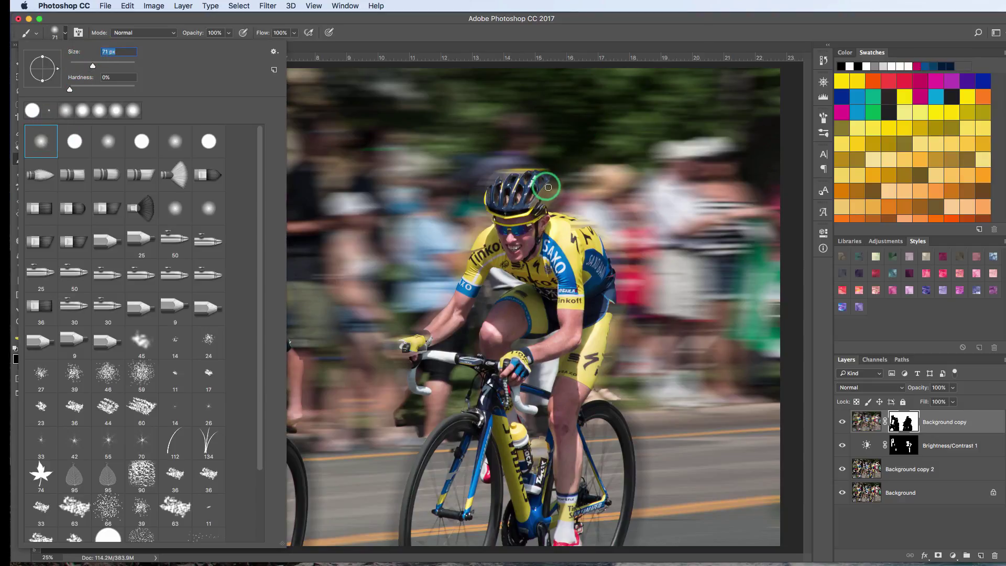
click(543, 183)
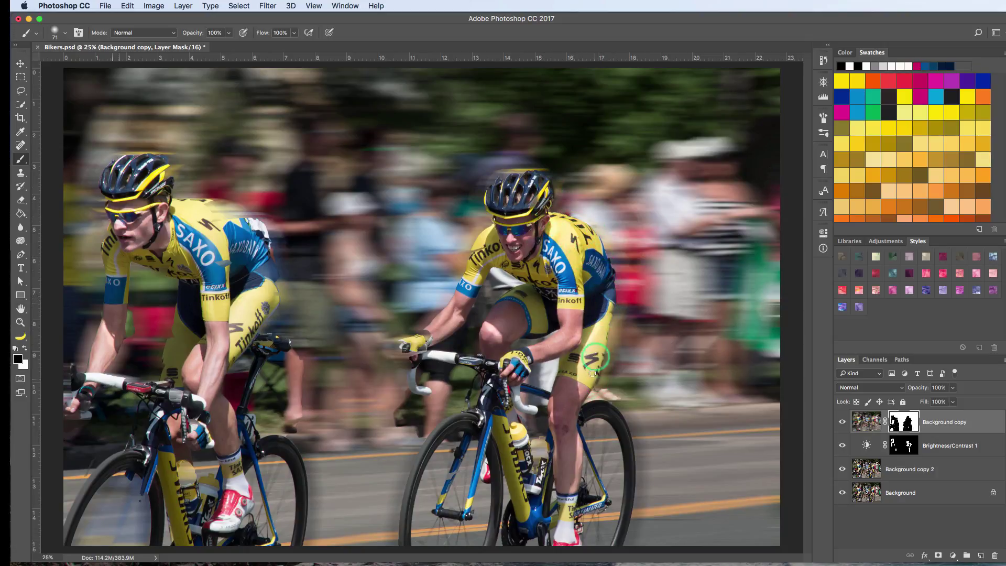
mouse_move(580, 392)
mouse_down()
mouse_move(565, 432)
mouse_move(603, 410)
mouse_move(621, 438)
mouse_move(622, 489)
mouse_move(609, 434)
mouse_move(630, 505)
mouse_move(619, 543)
mouse_up()
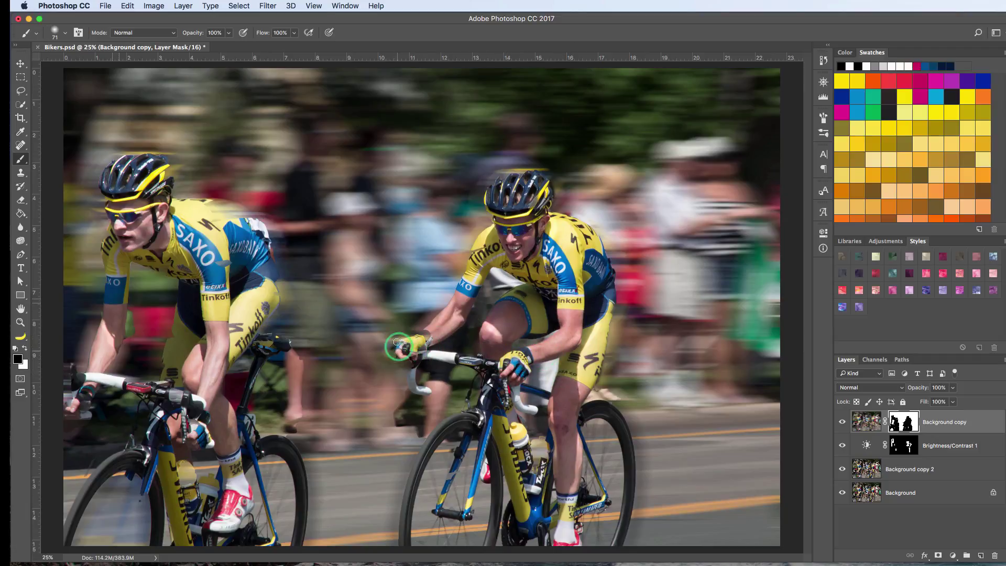
mouse_move(419, 384)
mouse_down()
mouse_move(464, 422)
mouse_move(492, 417)
mouse_up()
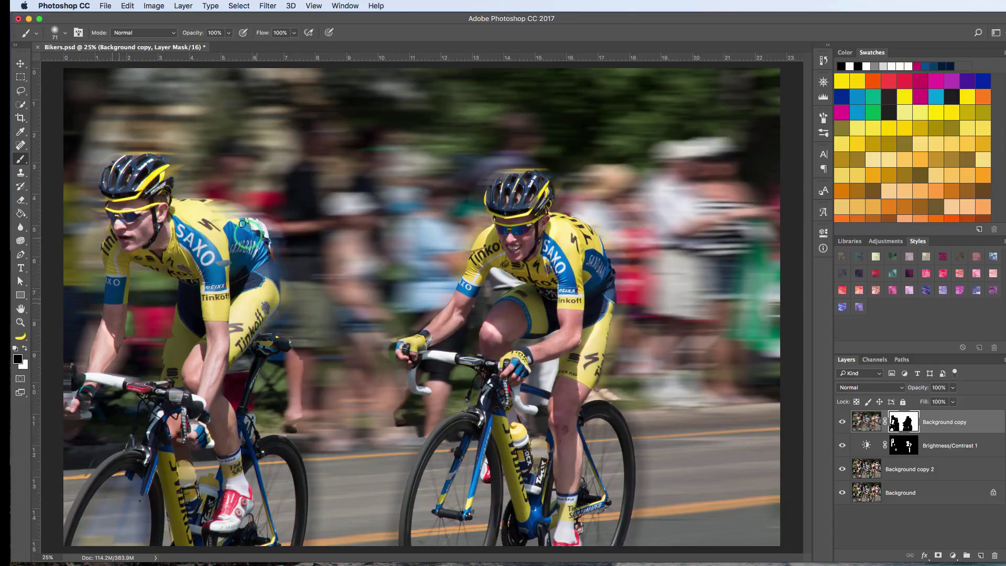
- Reveal the left cyclist's back, helmet, arm, handlebar and bottles on the mask, and restore the blur behind his back with white
mouse_move(185, 210)
mouse_down()
mouse_move(249, 216)
mouse_move(266, 241)
mouse_move(215, 222)
mouse_move(223, 232)
mouse_move(249, 221)
mouse_move(268, 255)
mouse_move(242, 230)
mouse_up()
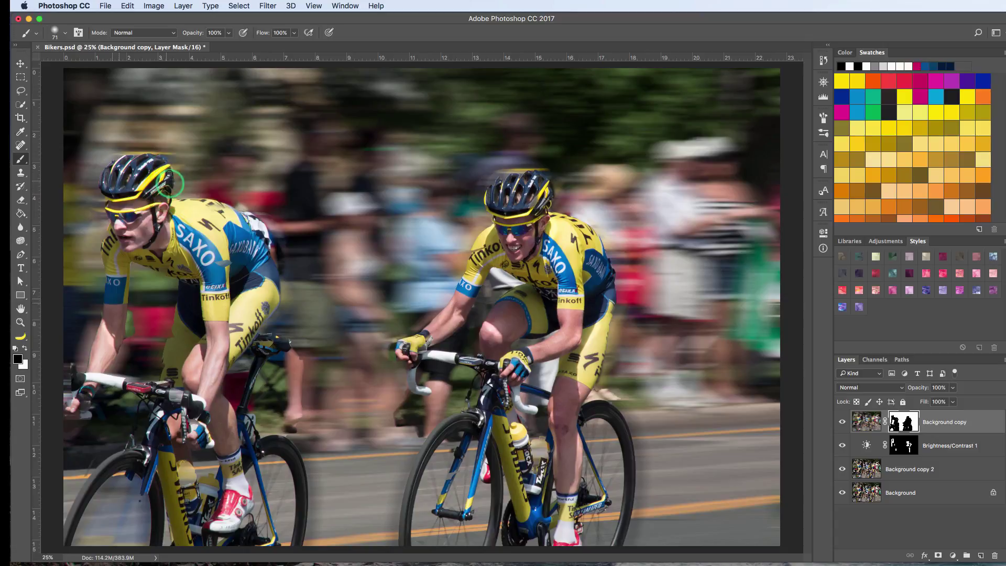
drag(131, 163, 146, 162)
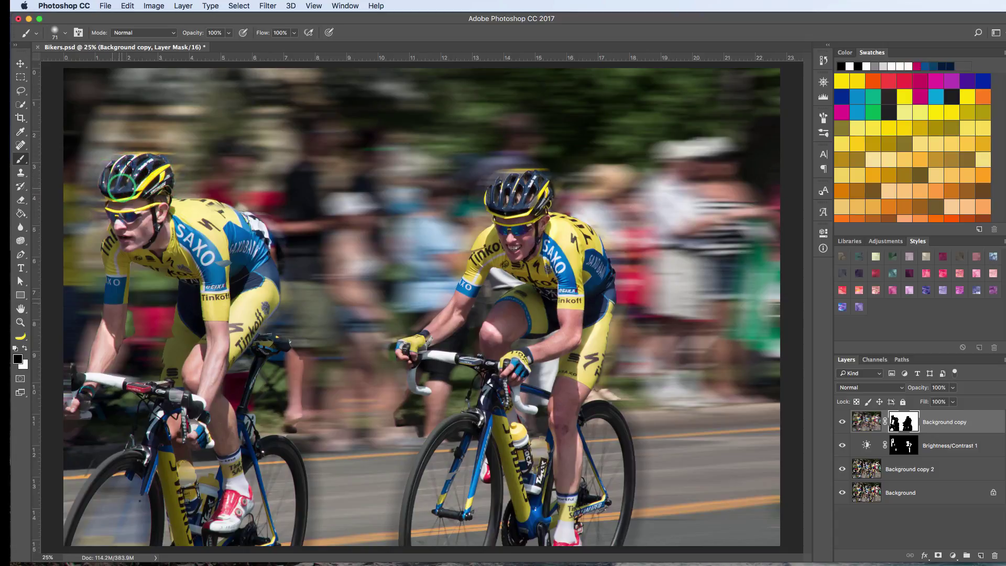
mouse_move(113, 224)
mouse_down()
mouse_move(115, 282)
mouse_move(152, 297)
mouse_up()
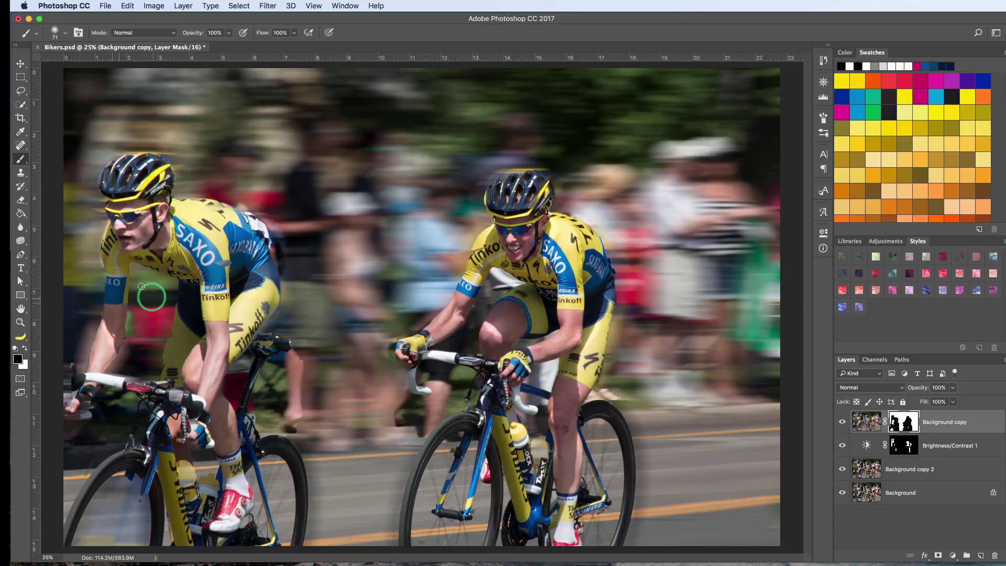
mouse_move(88, 365)
mouse_down()
mouse_move(62, 394)
mouse_move(75, 405)
mouse_move(154, 388)
mouse_move(203, 401)
mouse_move(155, 428)
mouse_move(128, 469)
mouse_move(186, 516)
mouse_move(174, 469)
mouse_move(186, 477)
mouse_move(202, 534)
mouse_up()
drag(183, 462, 202, 537)
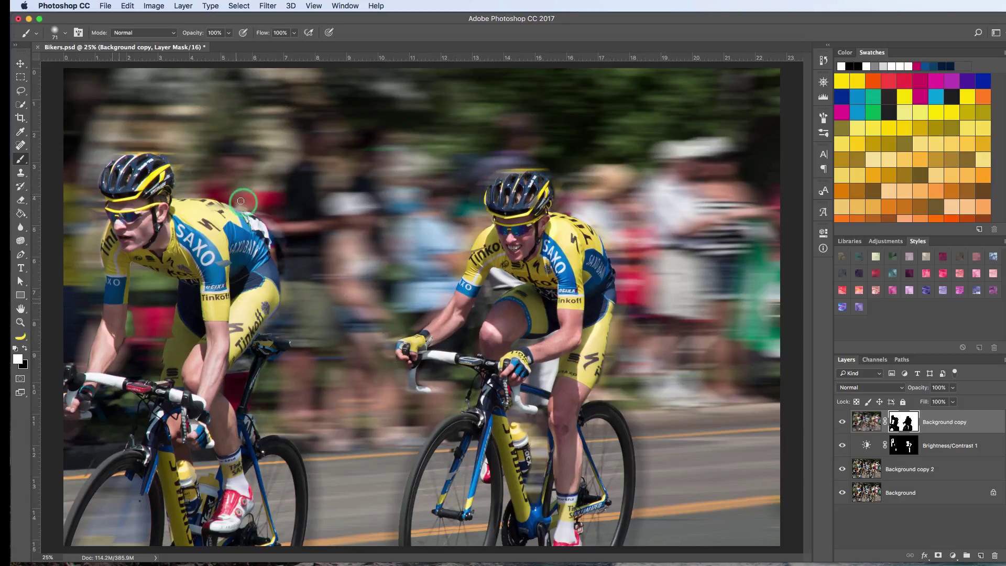
drag(286, 238, 283, 276)
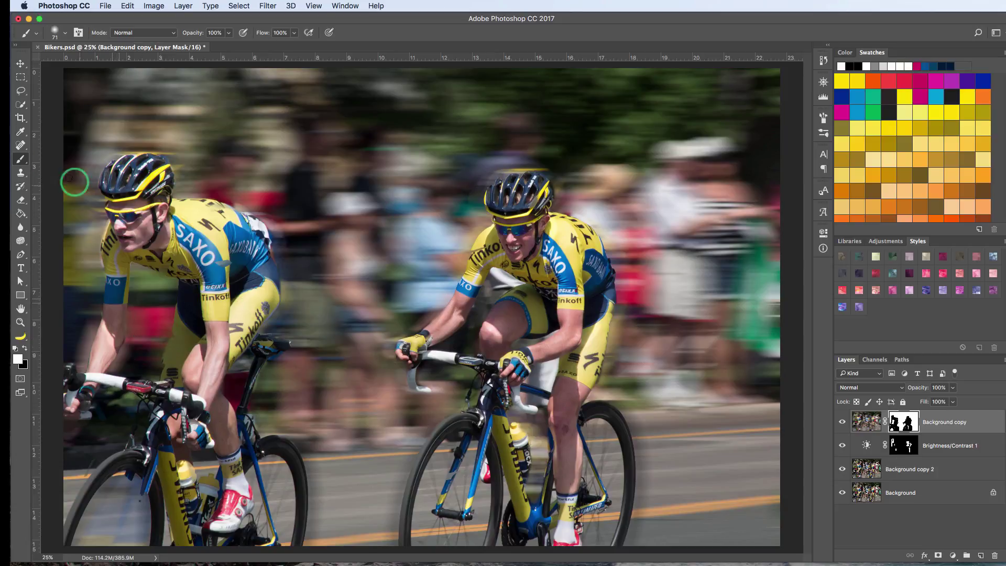
- Using black and a soft 220 px brush, sharpen the right cyclist's helmet, neck, back, leg and rear wheel on the mask
click(24, 349)
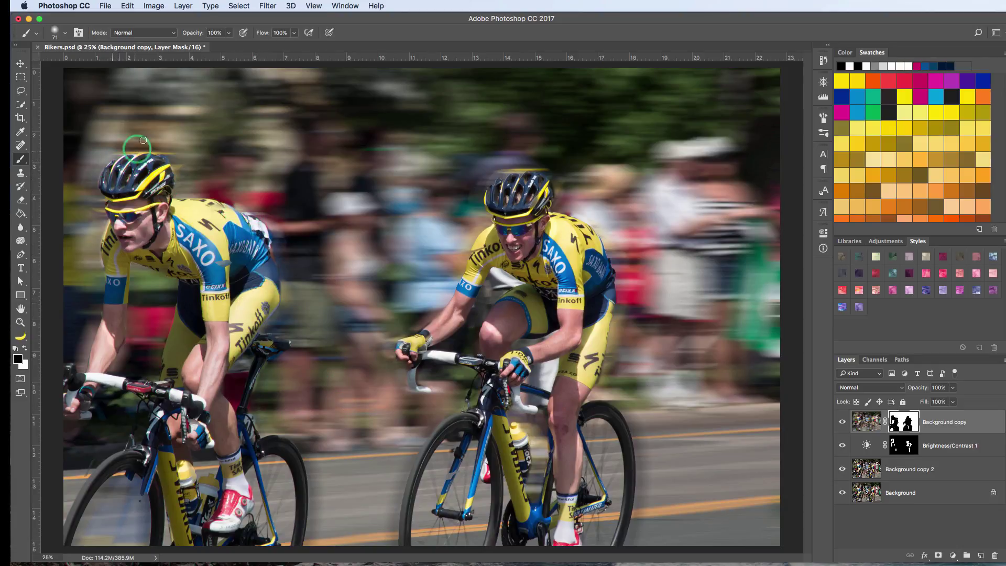
click(56, 31)
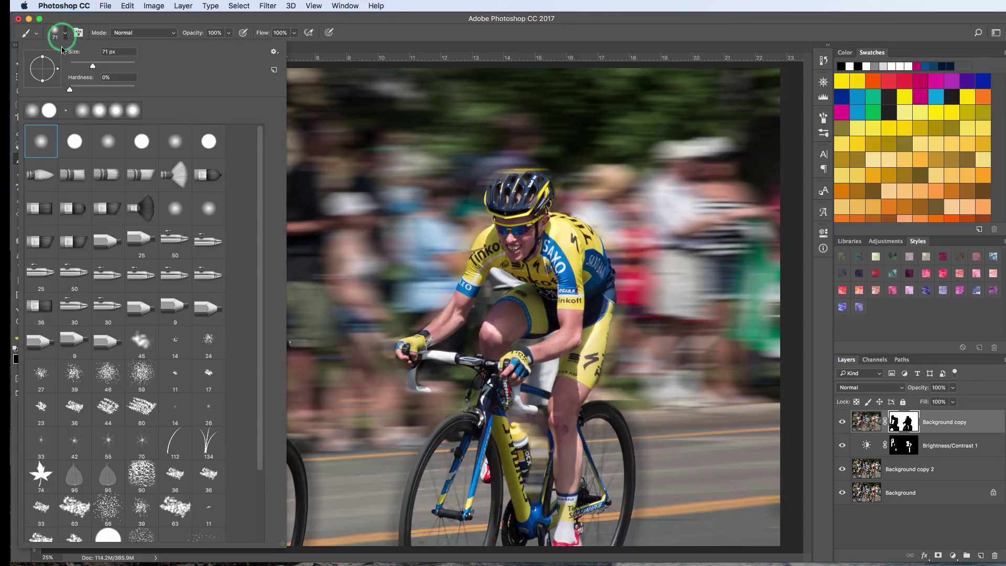
click(94, 67)
mouse_move(110, 67)
mouse_down()
mouse_move(484, 194)
mouse_move(536, 194)
mouse_move(120, 67)
mouse_up()
click(537, 191)
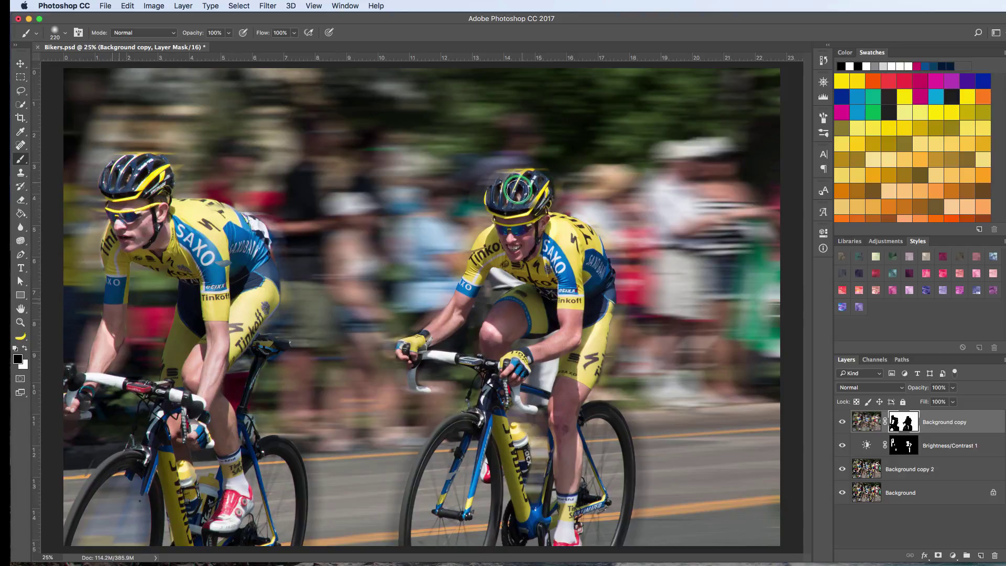
mouse_move(518, 190)
mouse_down()
mouse_move(497, 208)
mouse_move(527, 176)
mouse_move(506, 183)
mouse_move(499, 215)
mouse_move(535, 202)
mouse_move(548, 228)
mouse_up()
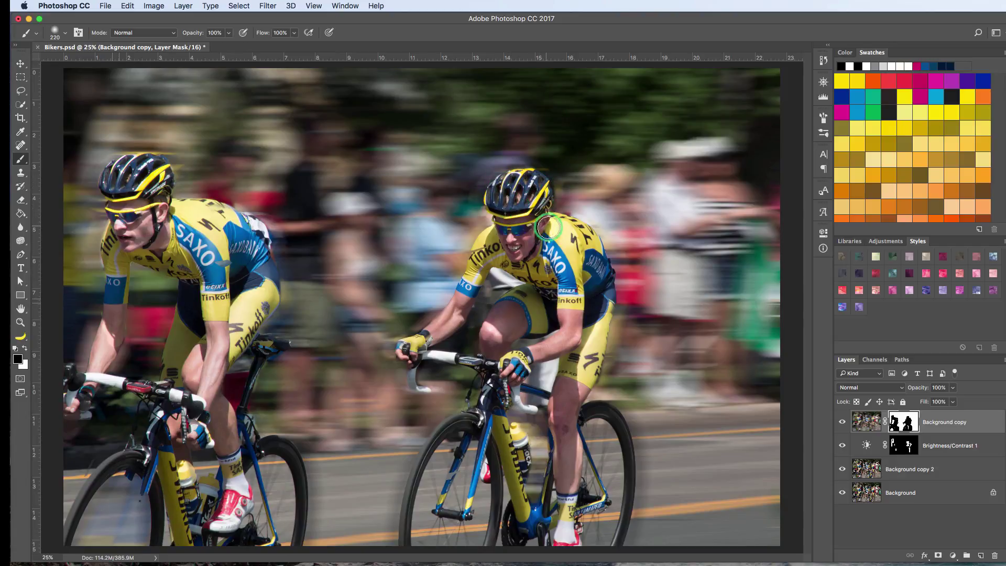
mouse_move(601, 286)
mouse_down()
mouse_move(599, 335)
mouse_move(602, 305)
mouse_move(568, 403)
mouse_move(588, 420)
mouse_move(567, 439)
mouse_move(601, 416)
mouse_move(618, 461)
mouse_move(605, 543)
mouse_move(590, 526)
mouse_up()
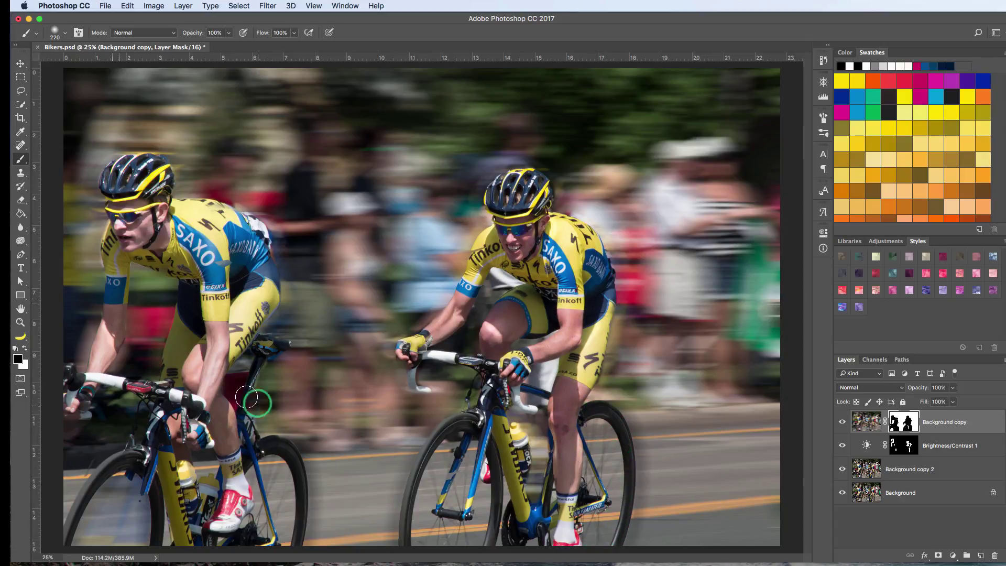
- Paint the left cyclist's back, saddle and forward arm sharp on the mask, and switch the foreground color to white
mouse_move(192, 212)
mouse_down()
mouse_move(266, 246)
mouse_move(268, 307)
mouse_move(248, 336)
mouse_move(267, 348)
mouse_up()
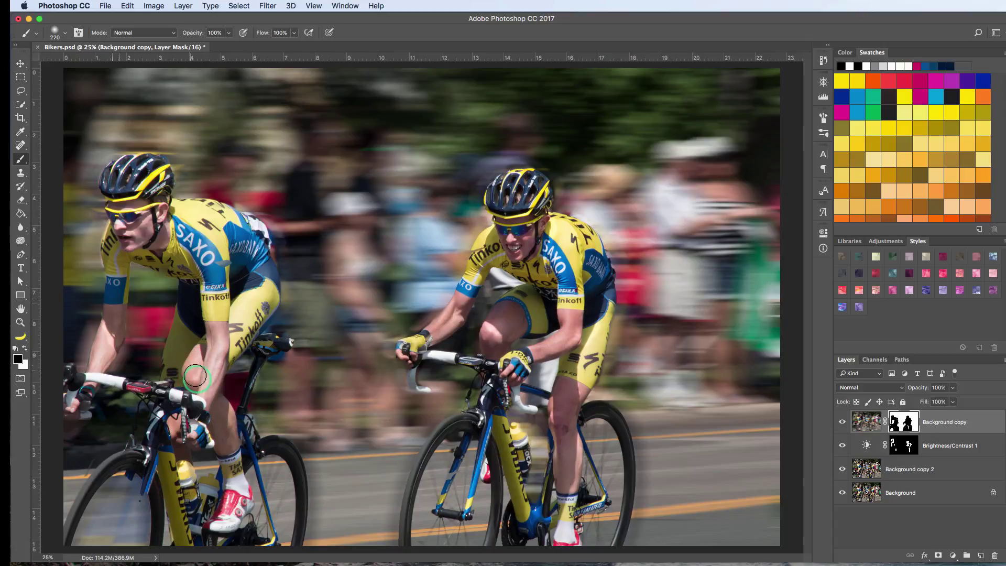
mouse_move(109, 256)
mouse_down()
mouse_move(112, 279)
mouse_move(78, 395)
mouse_move(67, 367)
mouse_up()
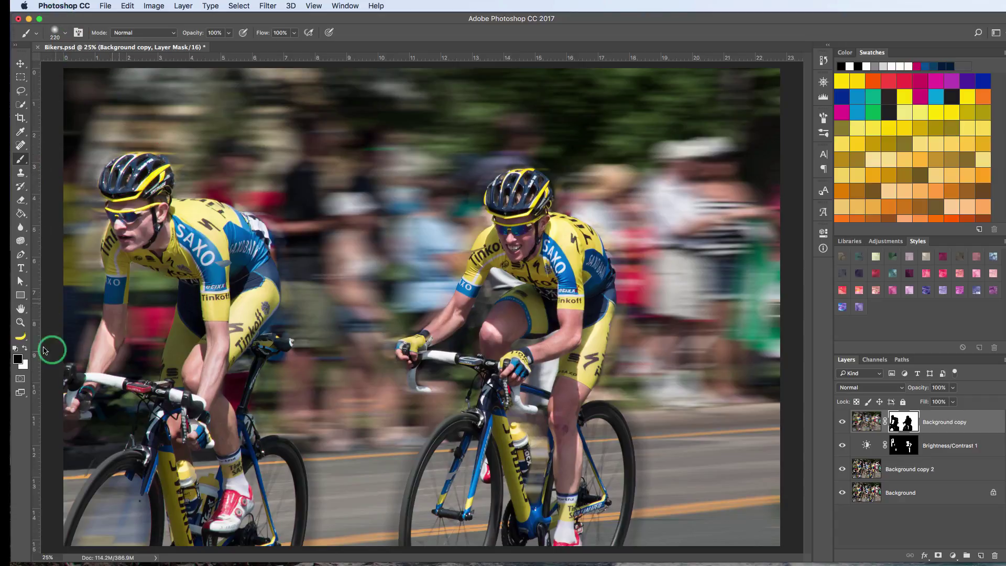
click(24, 348)
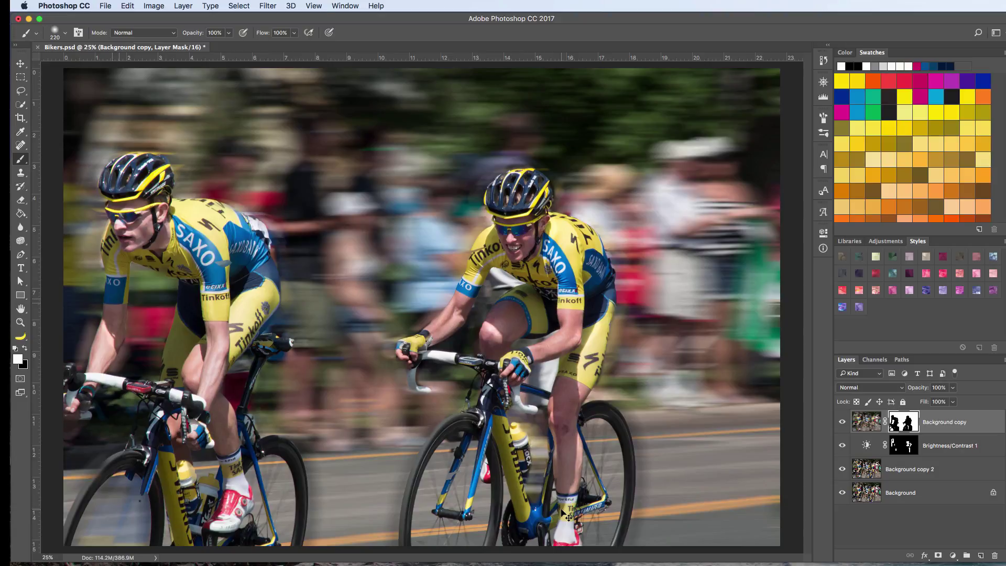
- Compare the whole photo with and without the blurred Background copy layer
key(super+minus)
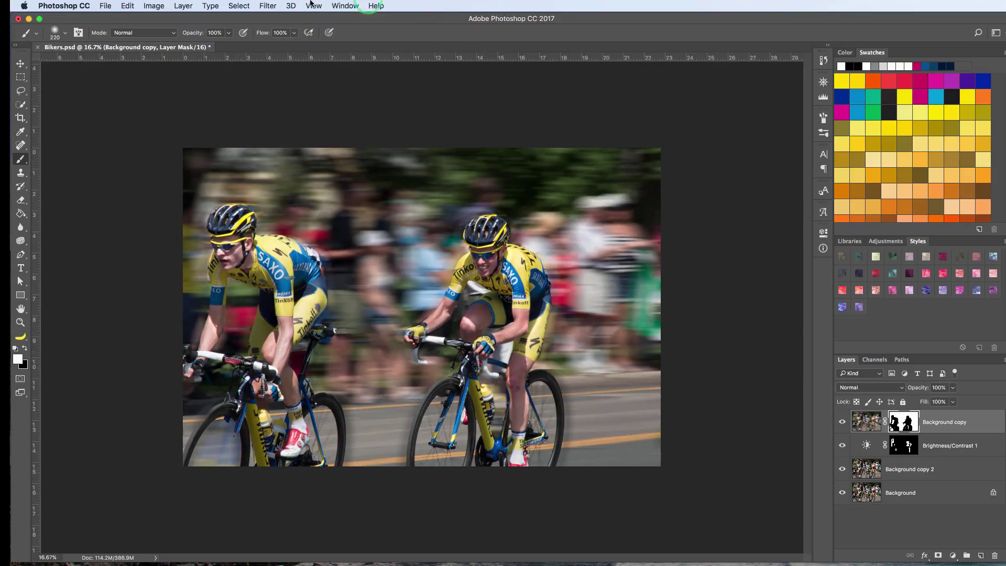
click(841, 423)
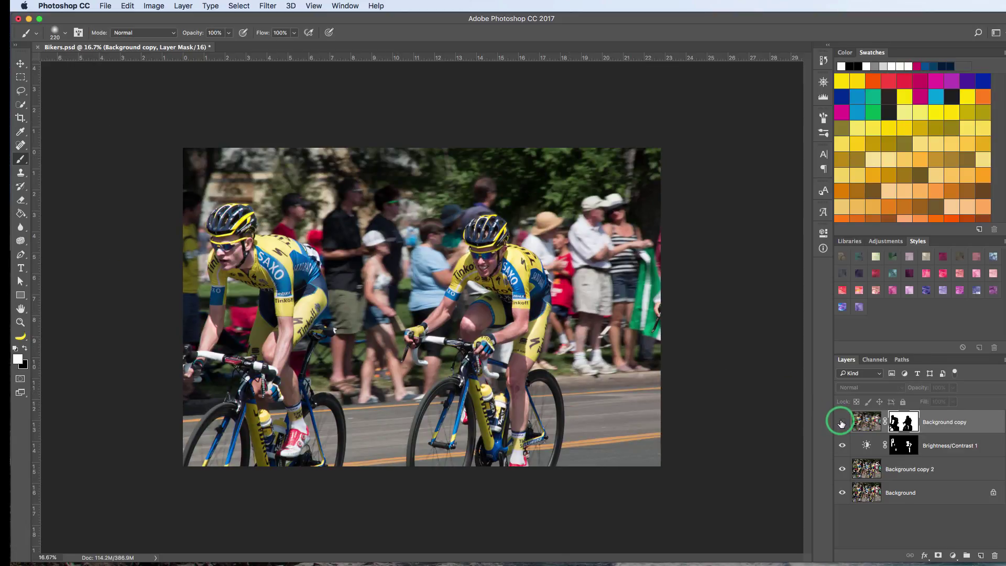
click(842, 423)
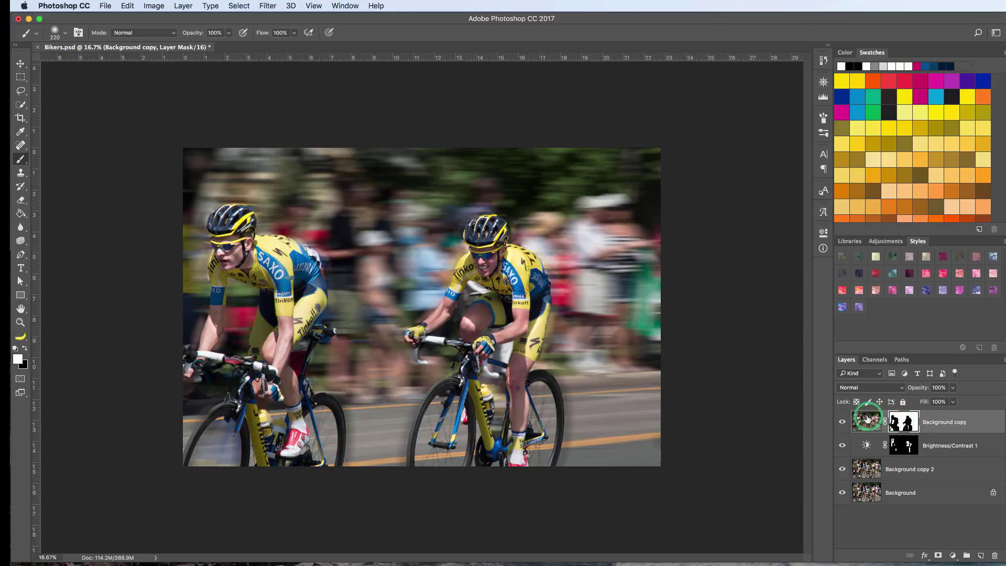
click(842, 422)
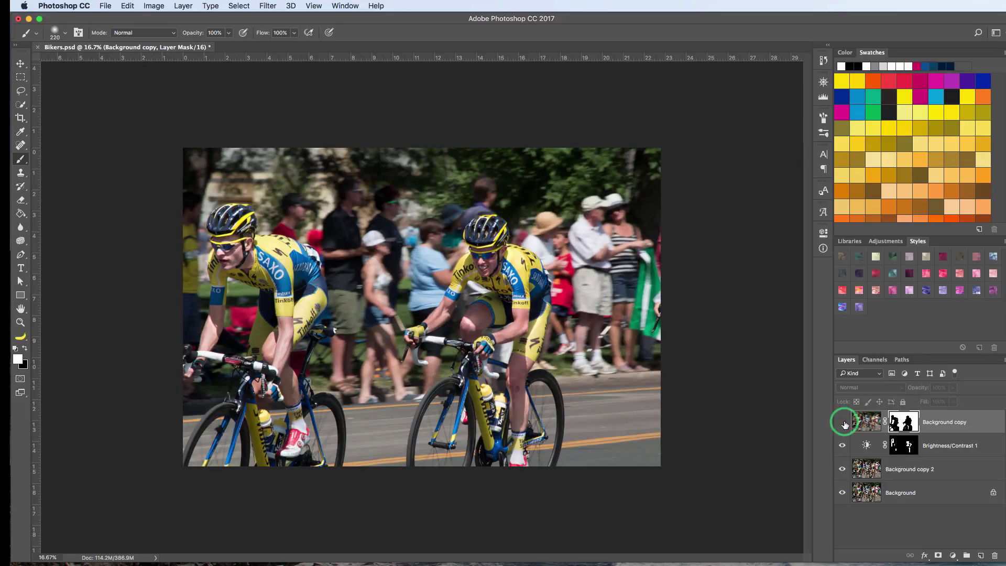
click(843, 423)
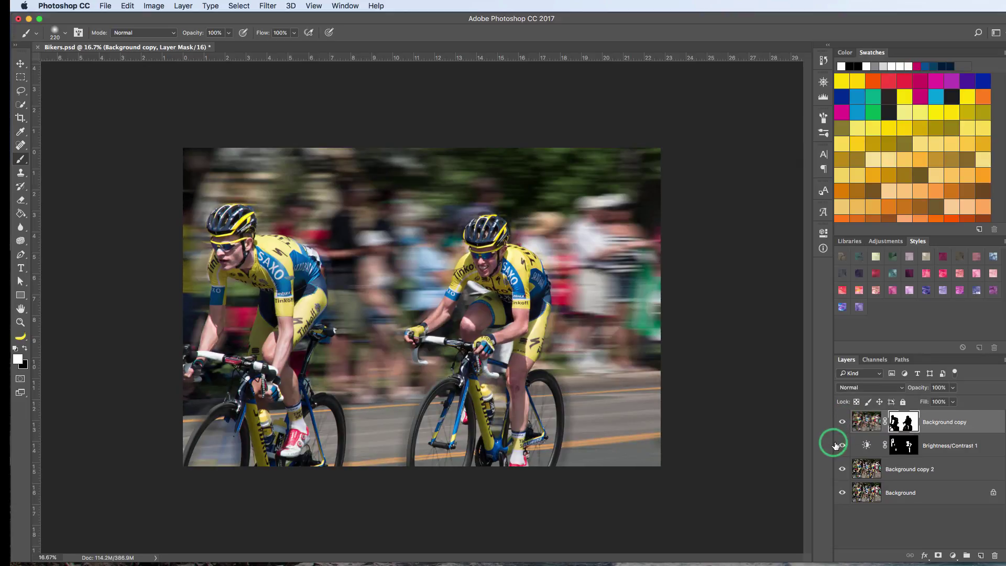
- Move the Background copy layer below Brightness/Contrast 1 and select the adjustment layer's mask
key(super+bracketleft)
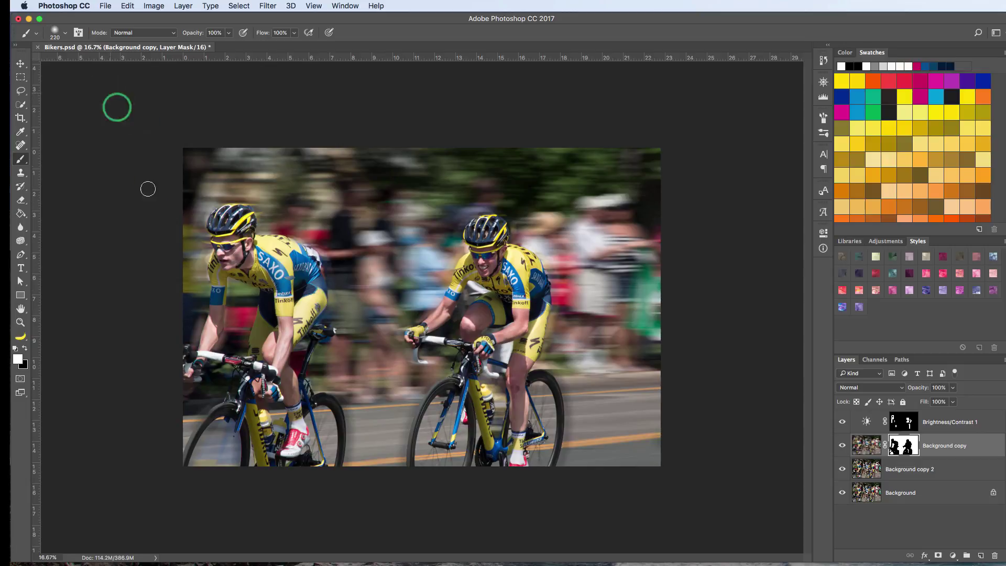
click(869, 445)
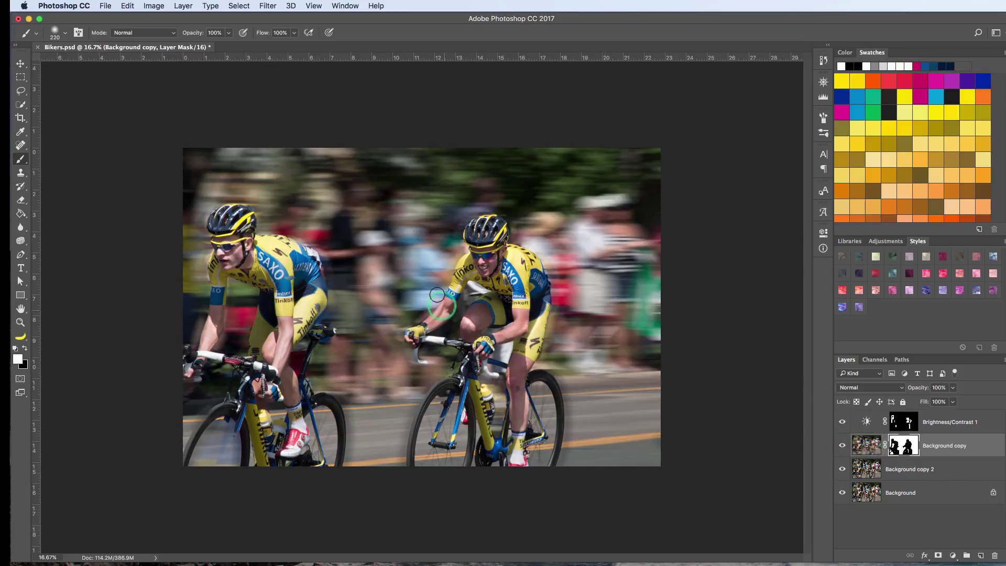
click(470, 399)
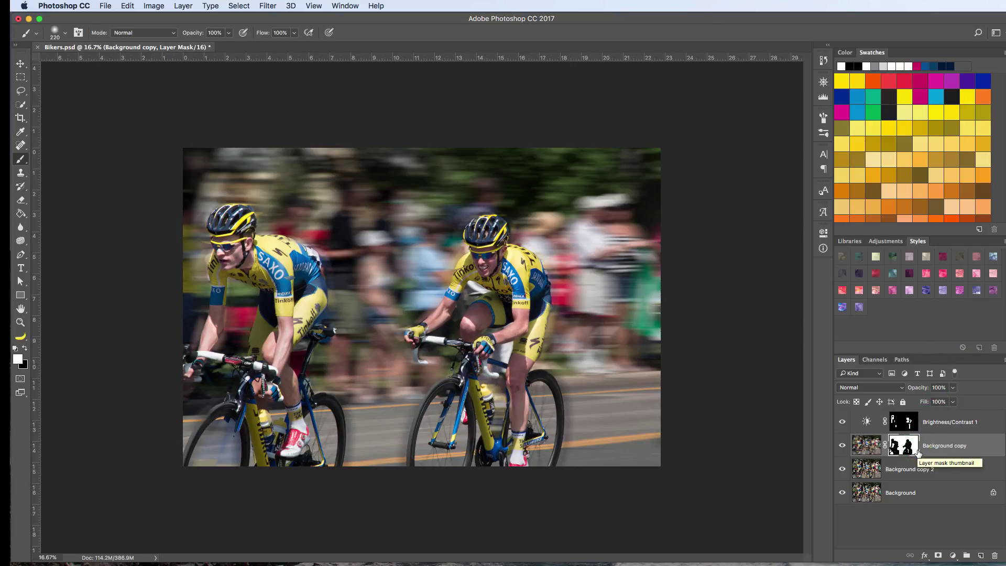
click(909, 422)
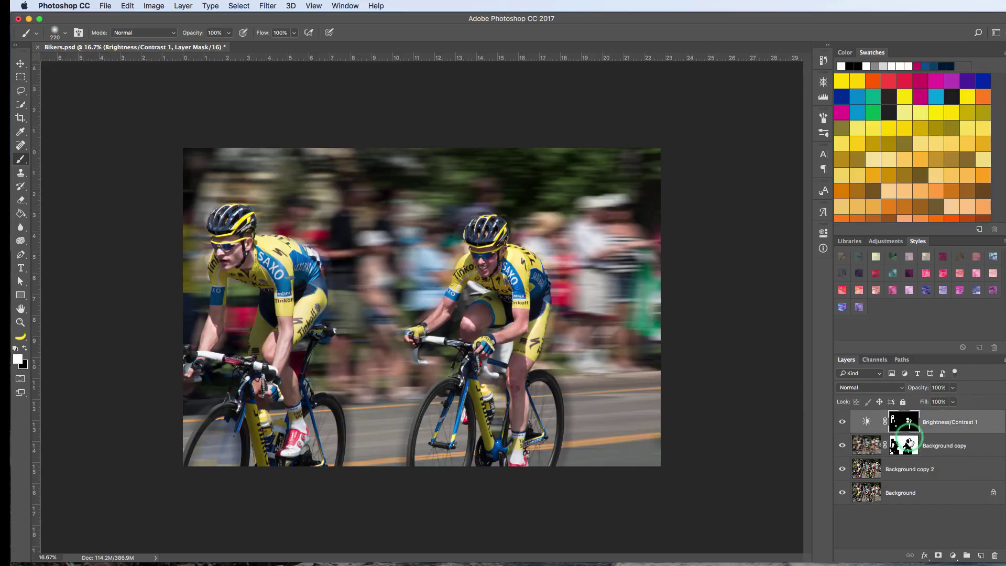
- Select the Background copy layer and save the layered Bikers.psd document
click(908, 441)
click(908, 426)
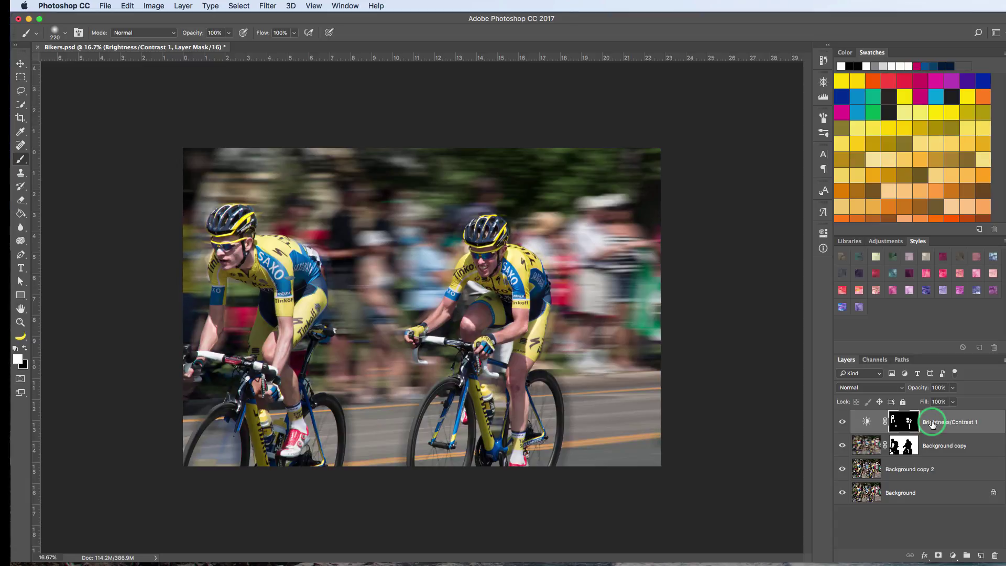
click(901, 446)
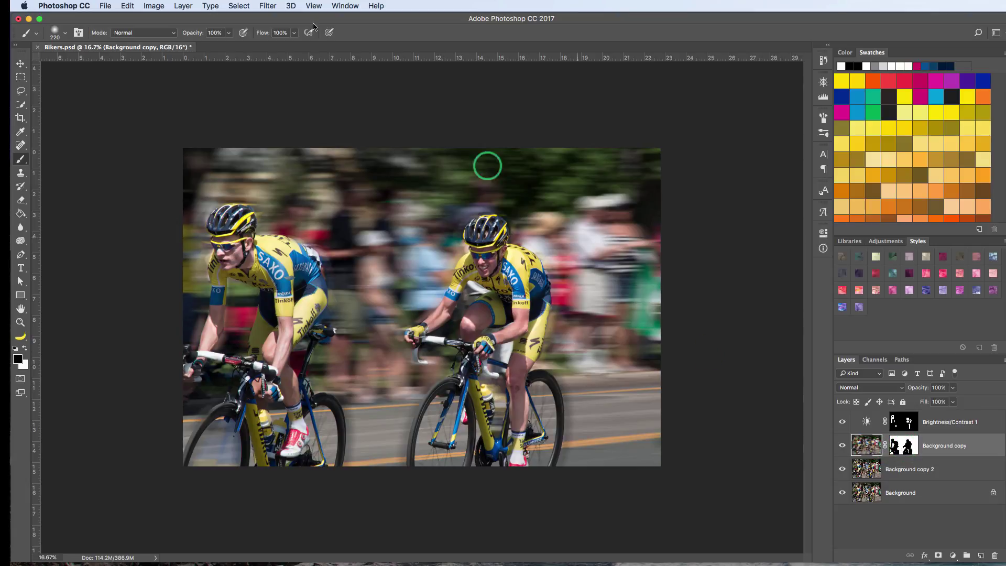
click(106, 5)
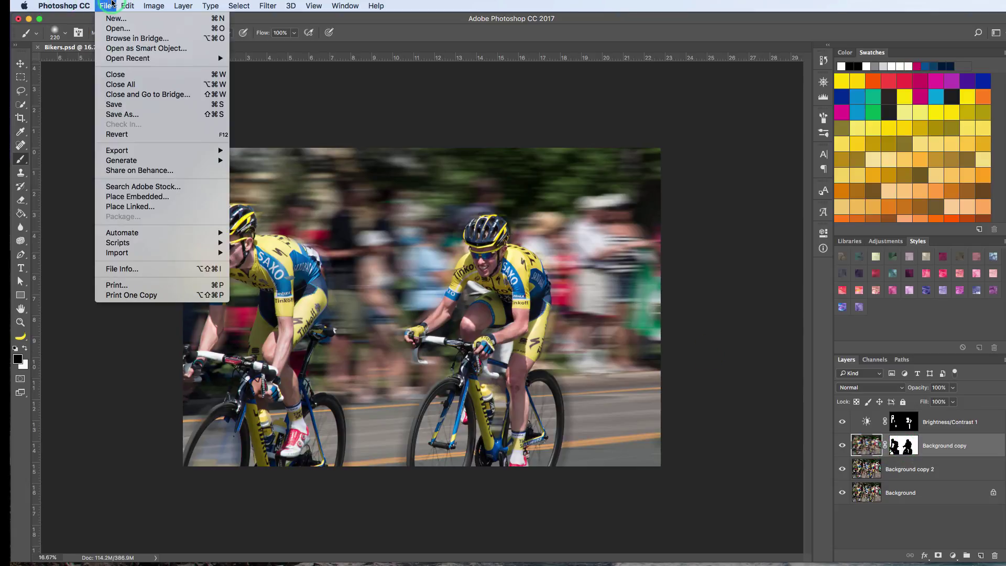
click(115, 103)
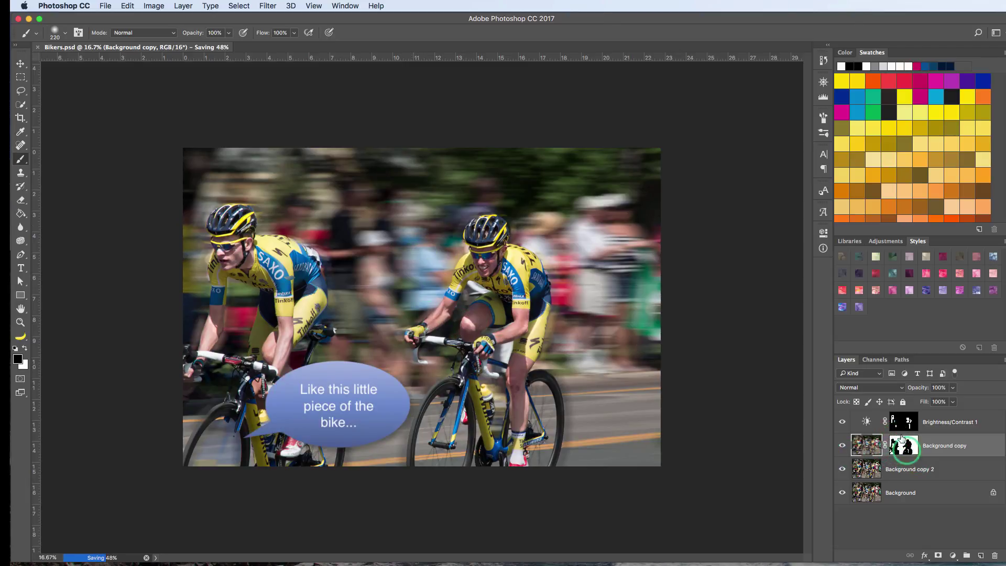
- Try to save the document as a separate file
click(105, 5)
click(113, 114)
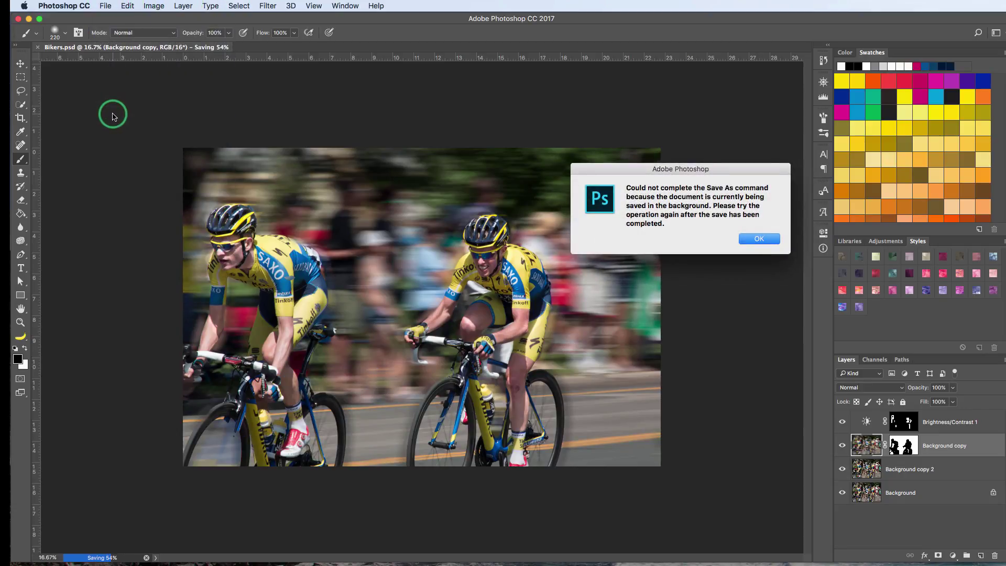
click(762, 238)
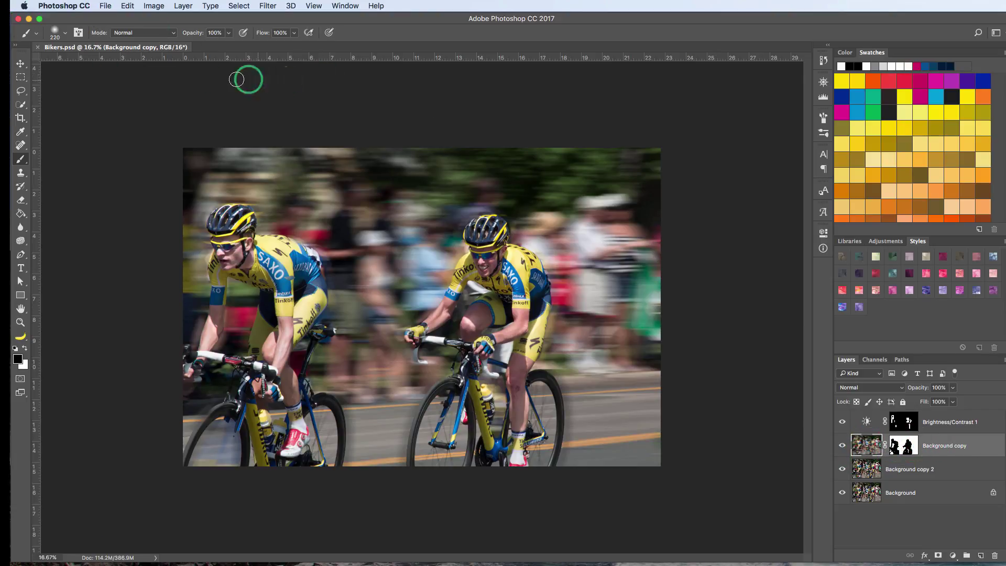
- Save a JPEG copy as Bikers.jpg on the Desktop with the color profile embedded, quality 12 (Maximum) and Baseline Optimized
click(106, 5)
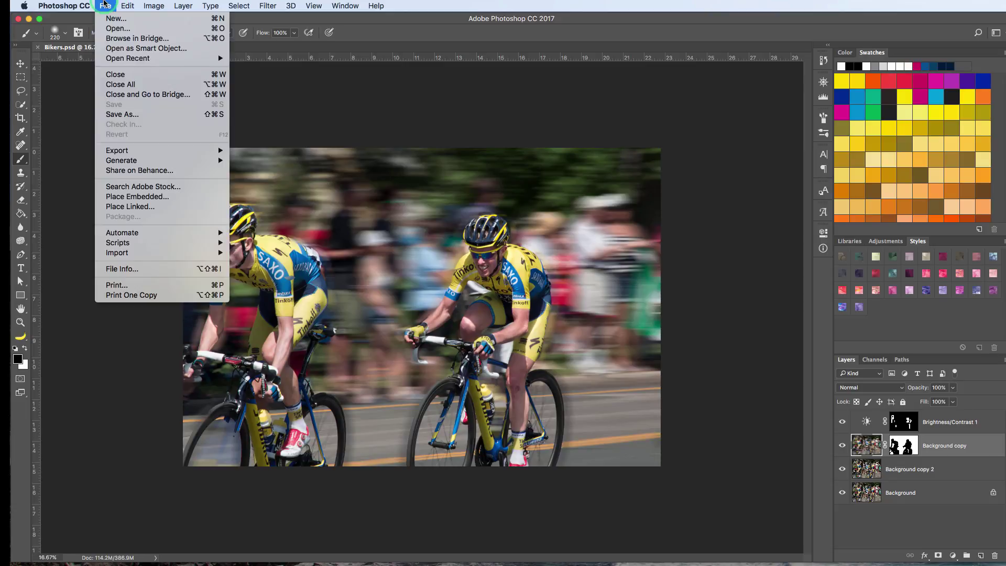
click(111, 115)
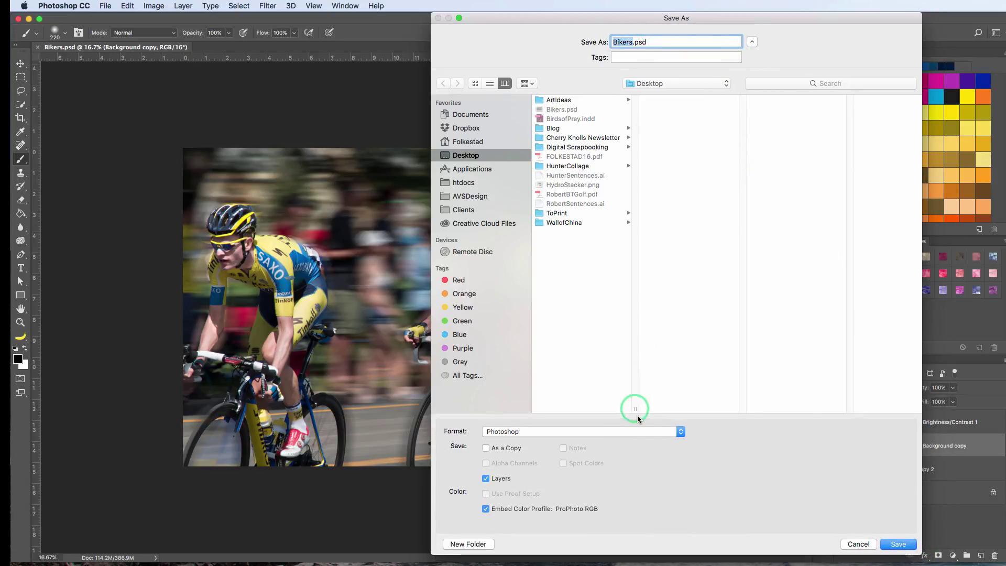
click(649, 430)
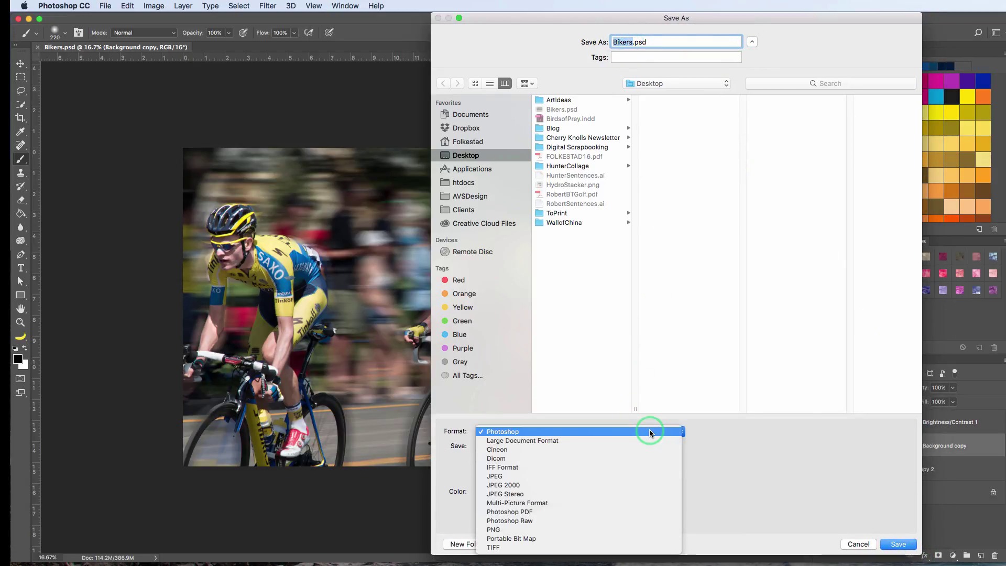
click(642, 476)
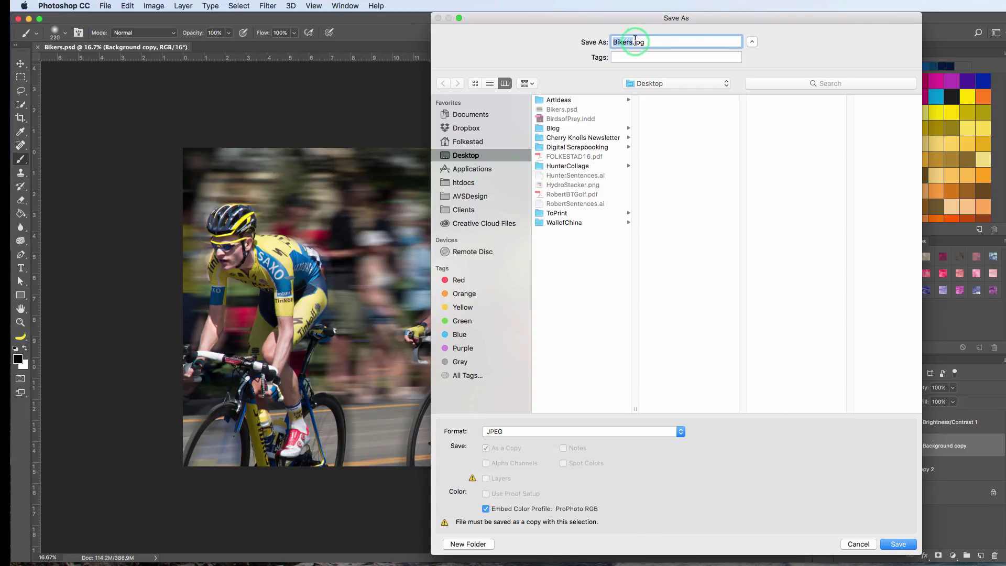
click(899, 544)
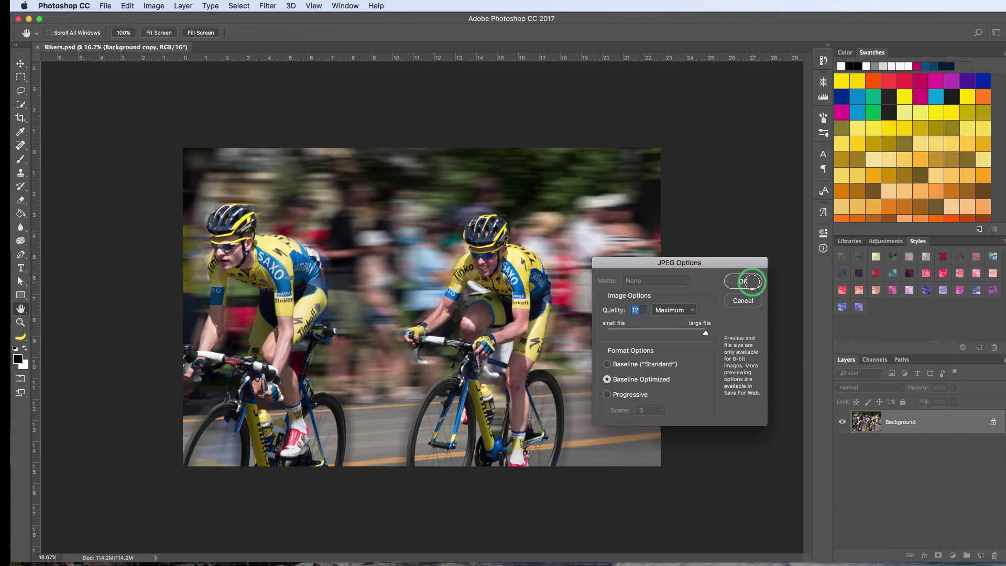
click(749, 282)
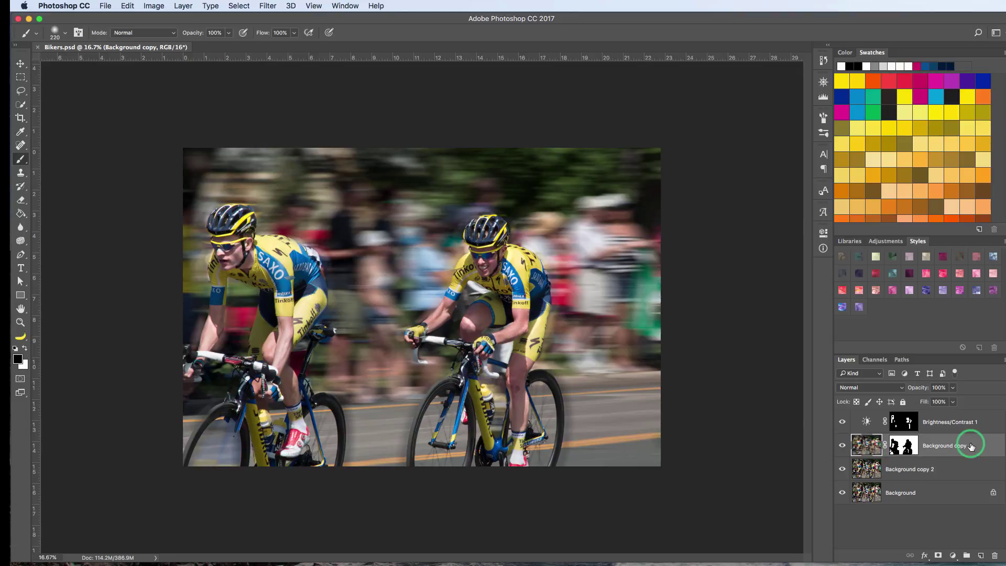
- Compare the photo with and without the blurred Background copy layer, leave it visible and save Bikers.psd
click(842, 422)
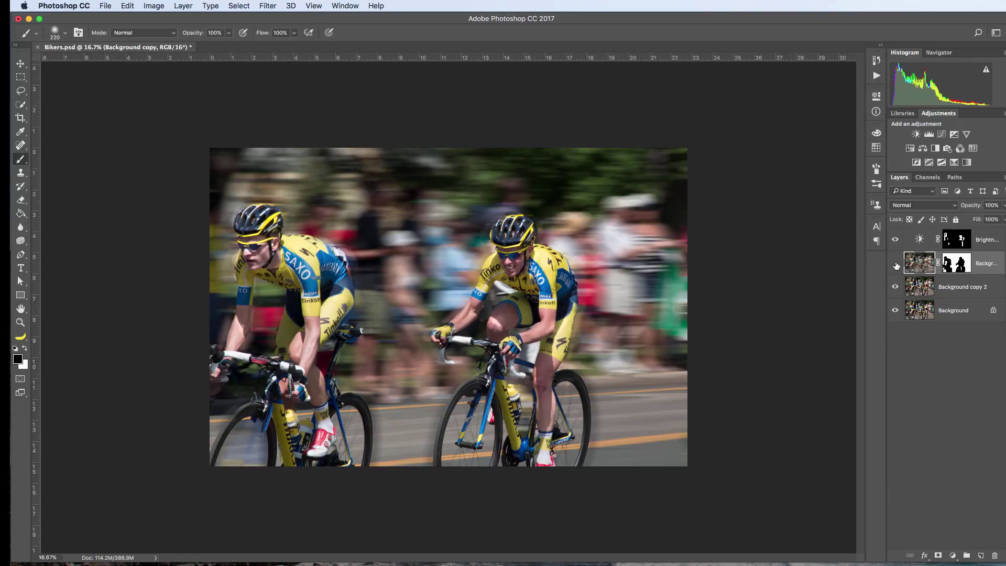
click(895, 263)
click(895, 264)
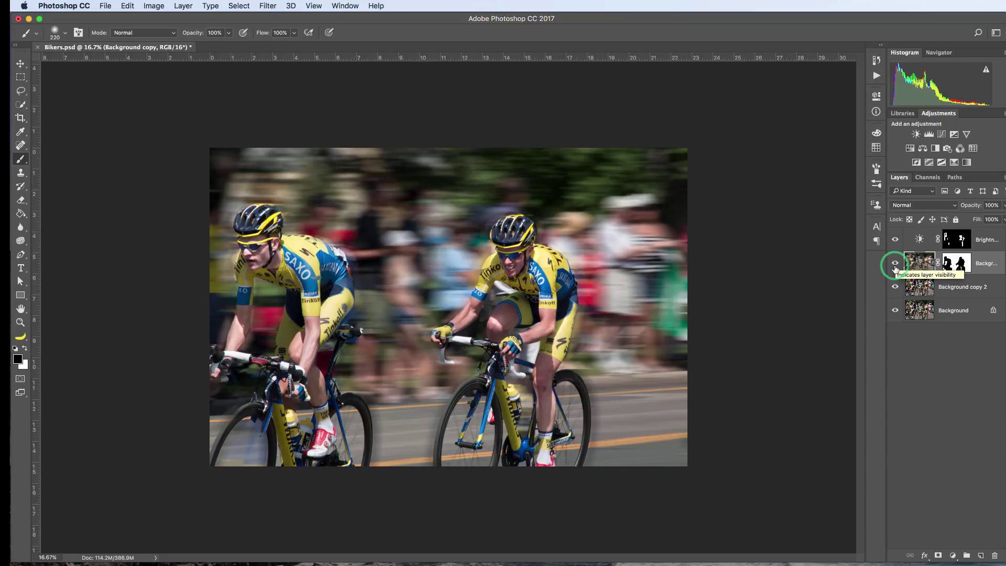
key(super+s)
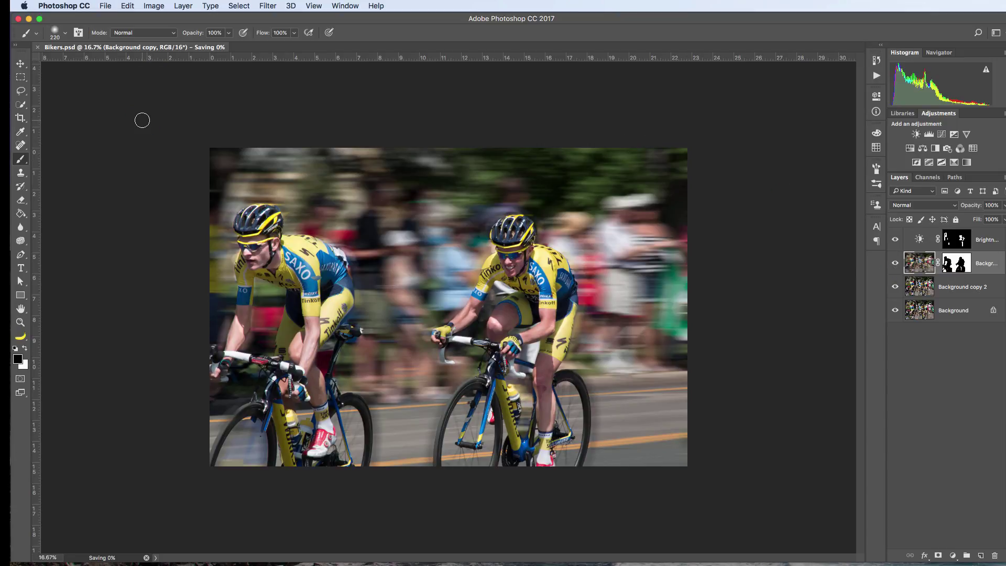